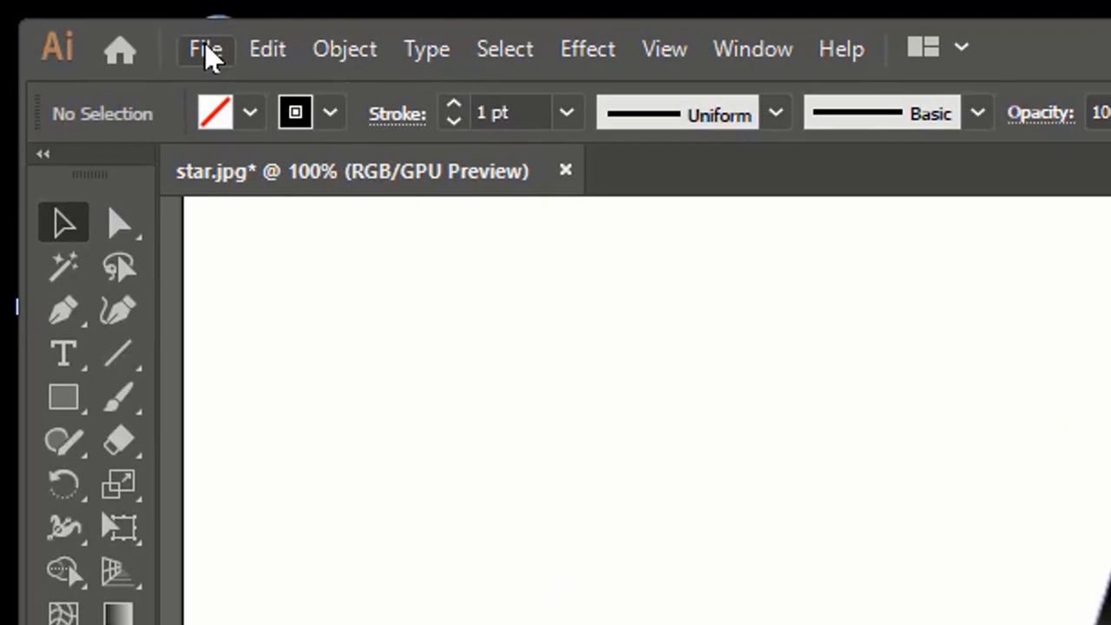
# Create a new landscape A4 document measuring 841.89 by 595.276 px with one artboard
pyautogui.click(79, 19)
pyautogui.click(238, 89)
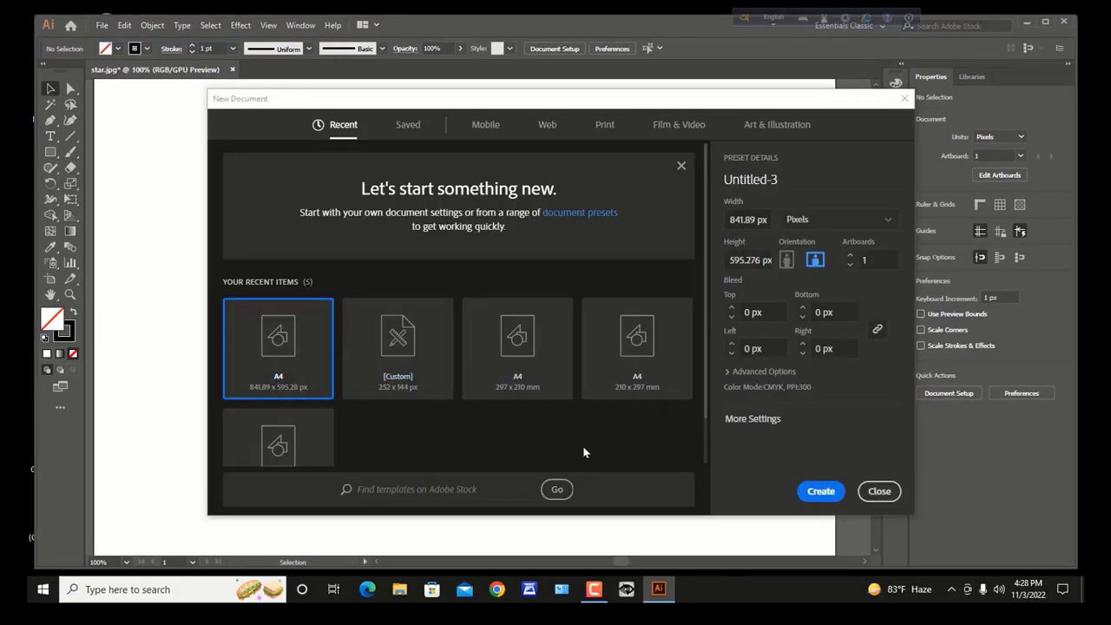
pyautogui.click(814, 490)
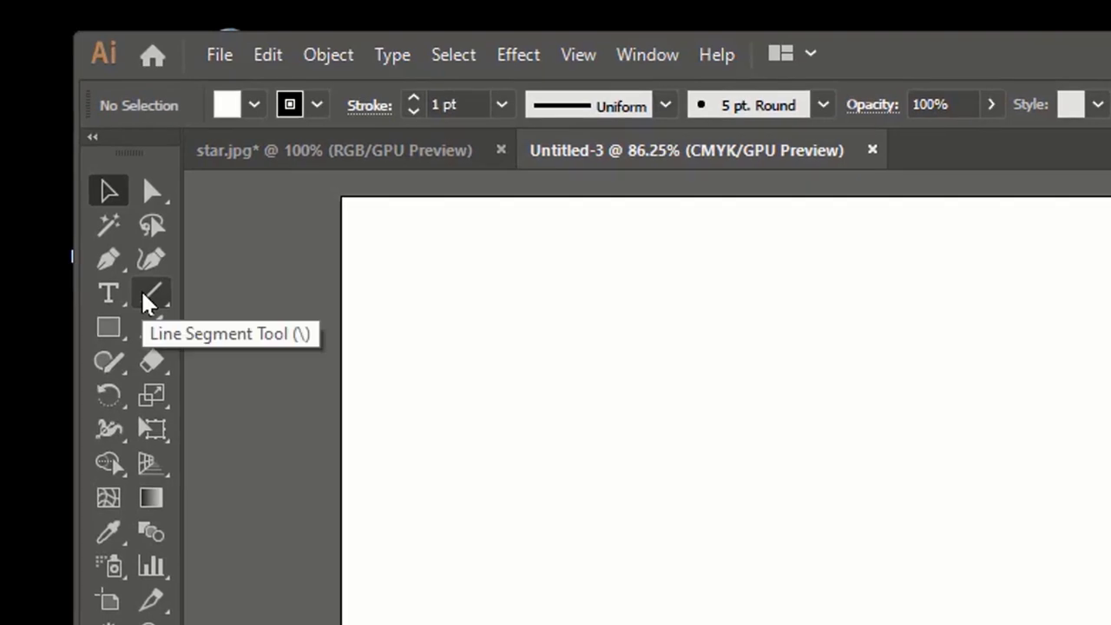
# Draw a horizontal line about 794 px long across the upper half of the artboard with the Line Segment tool
pyautogui.click(146, 301)
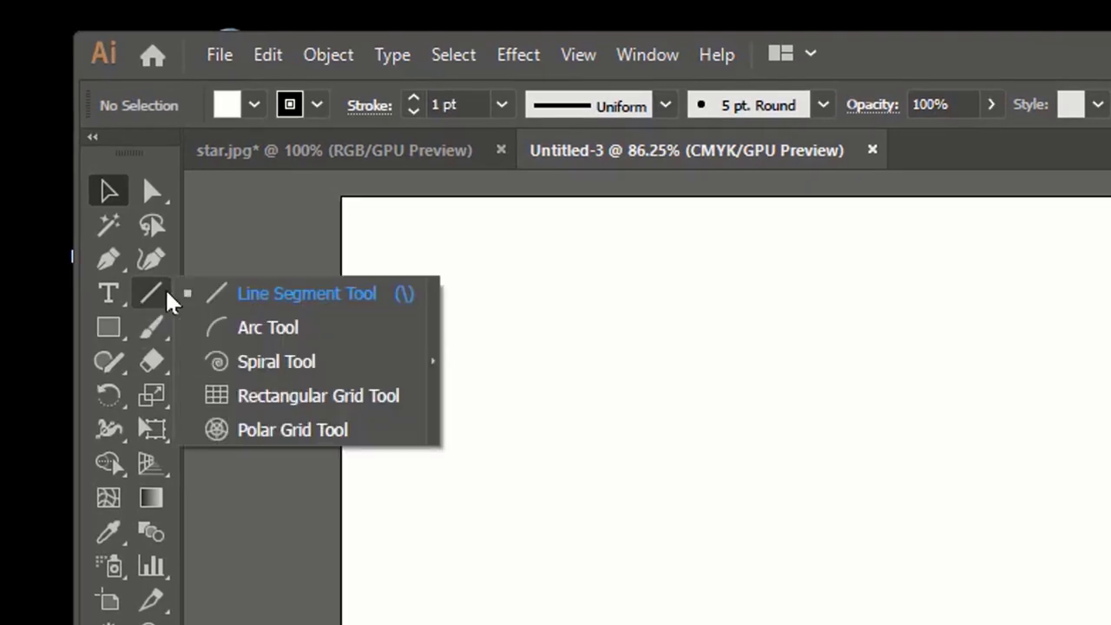
pyautogui.click(263, 296)
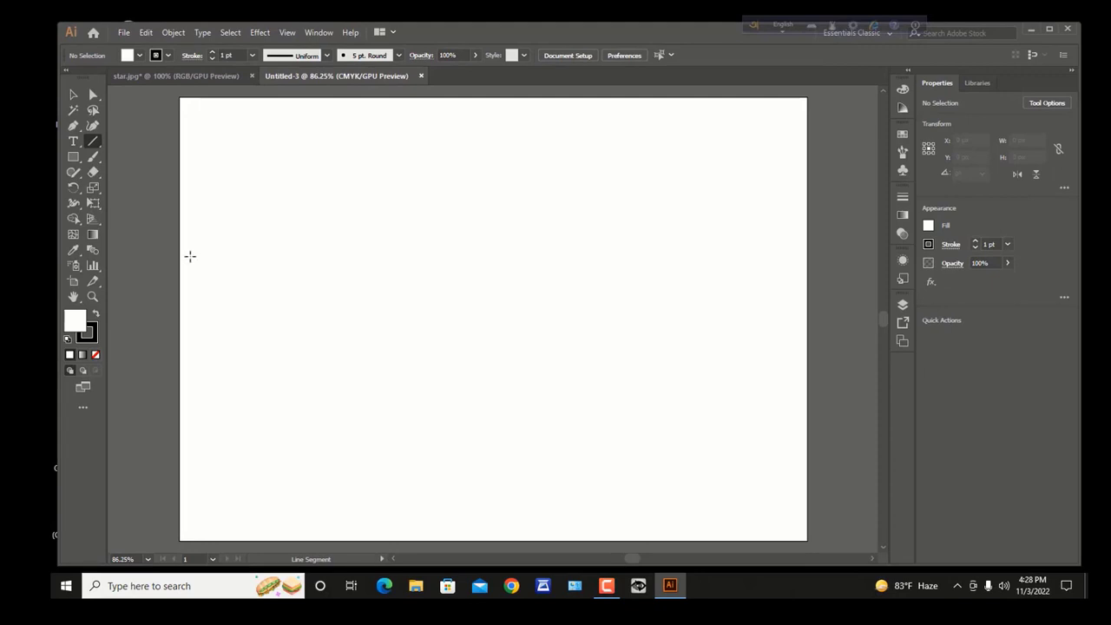
pyautogui.moveTo(190, 255); pyautogui.dragTo(781, 259)
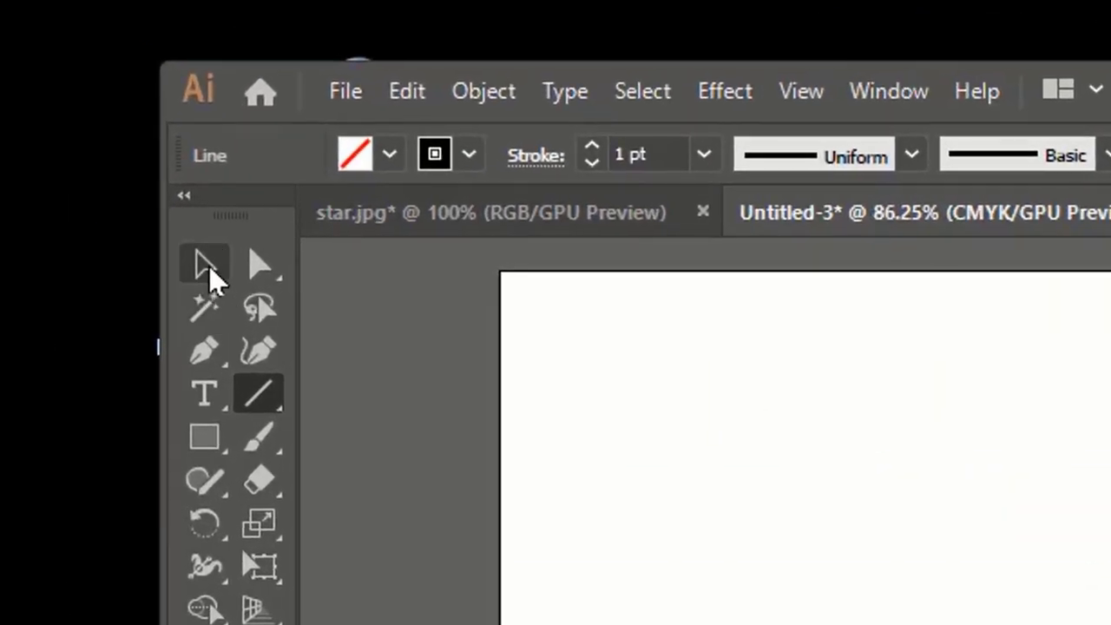
# Make a copy of the horizontal line rotated by 90° so the two lines cross at their midpoints
pyautogui.click(205, 264)
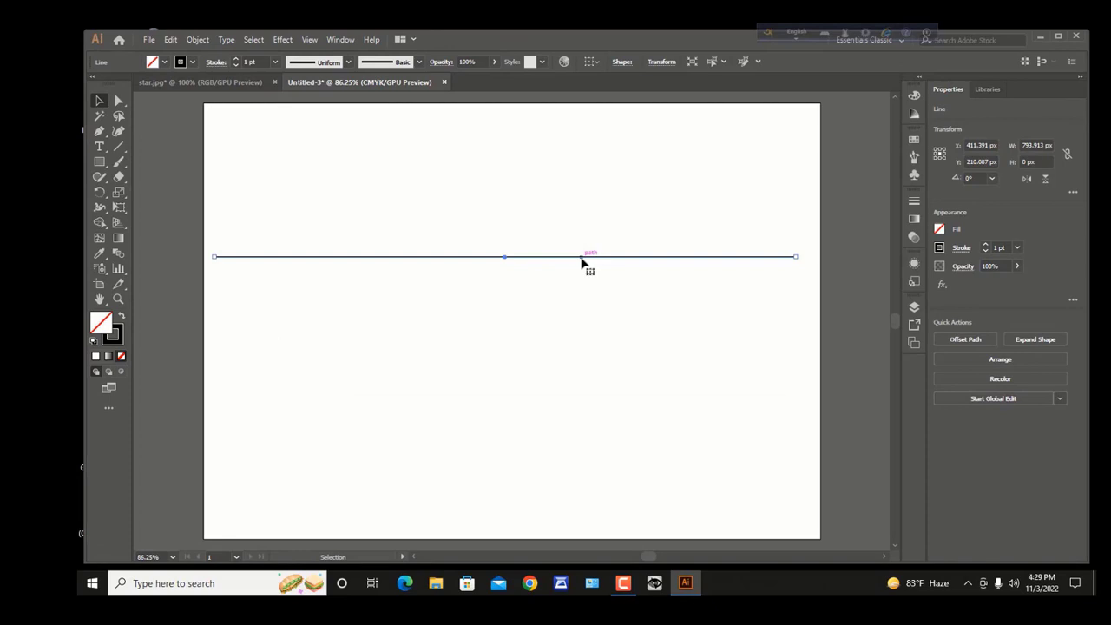
pyautogui.rightClick(582, 261)
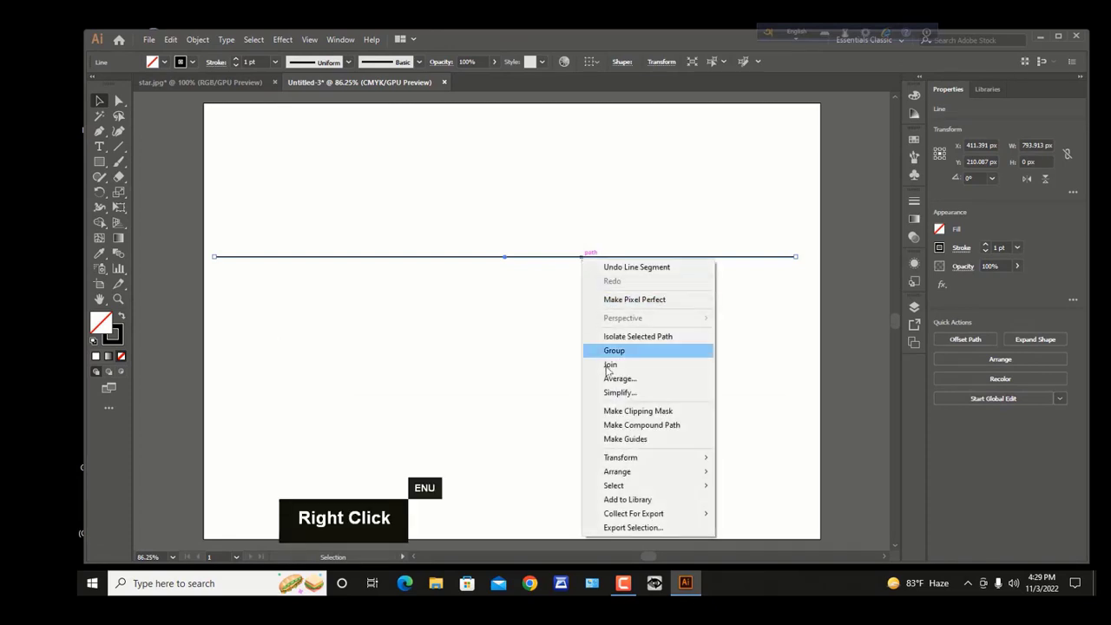
pyautogui.moveTo(622, 460)
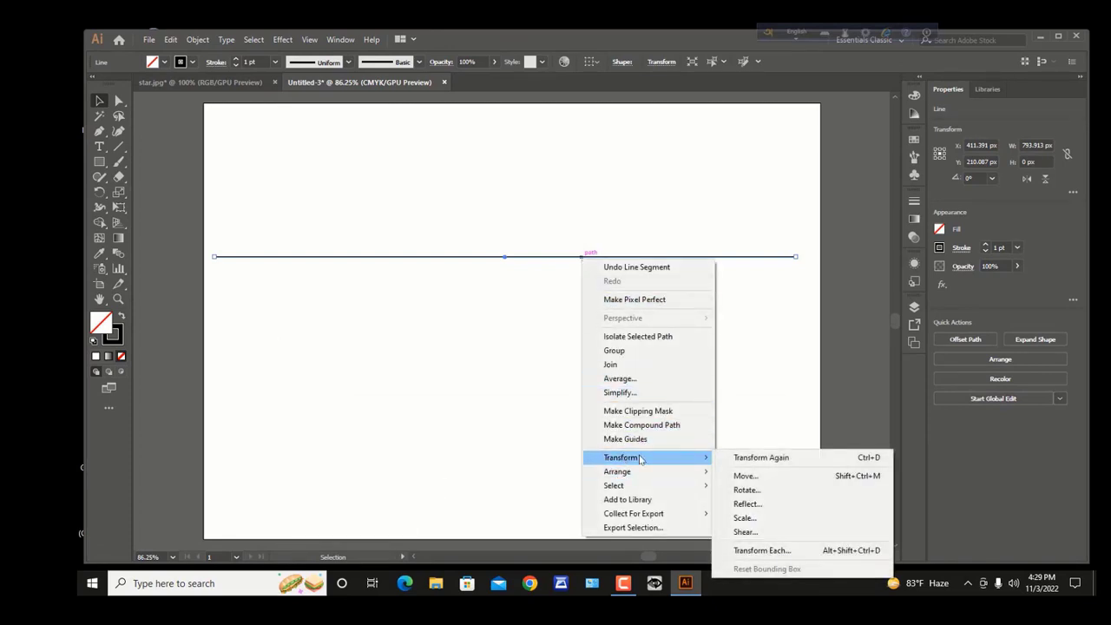
pyautogui.click(753, 491)
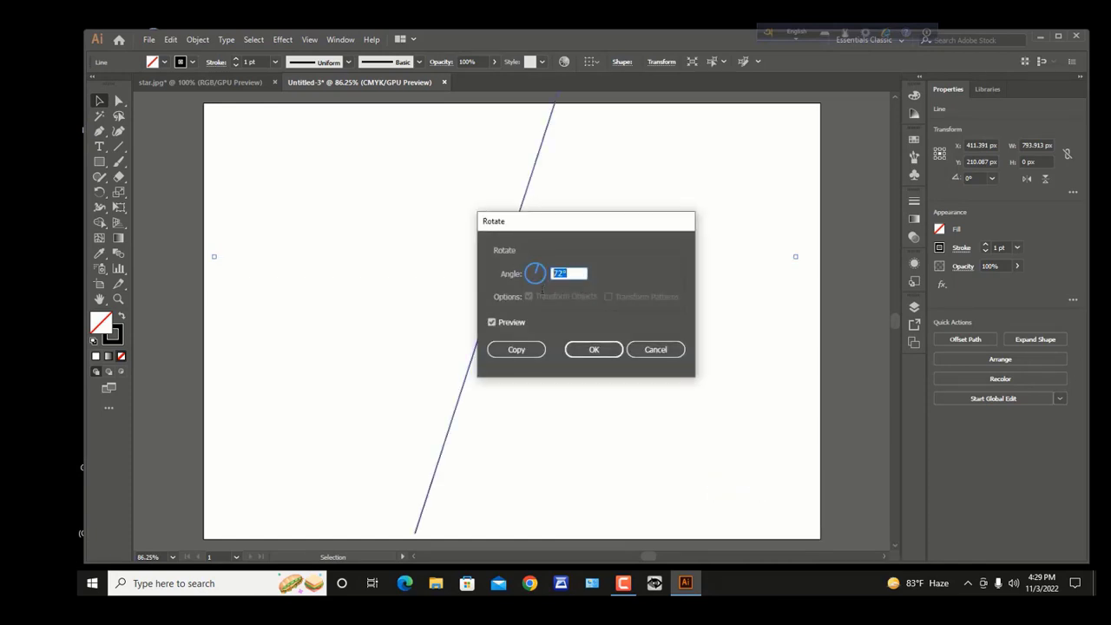
pyautogui.write('90')
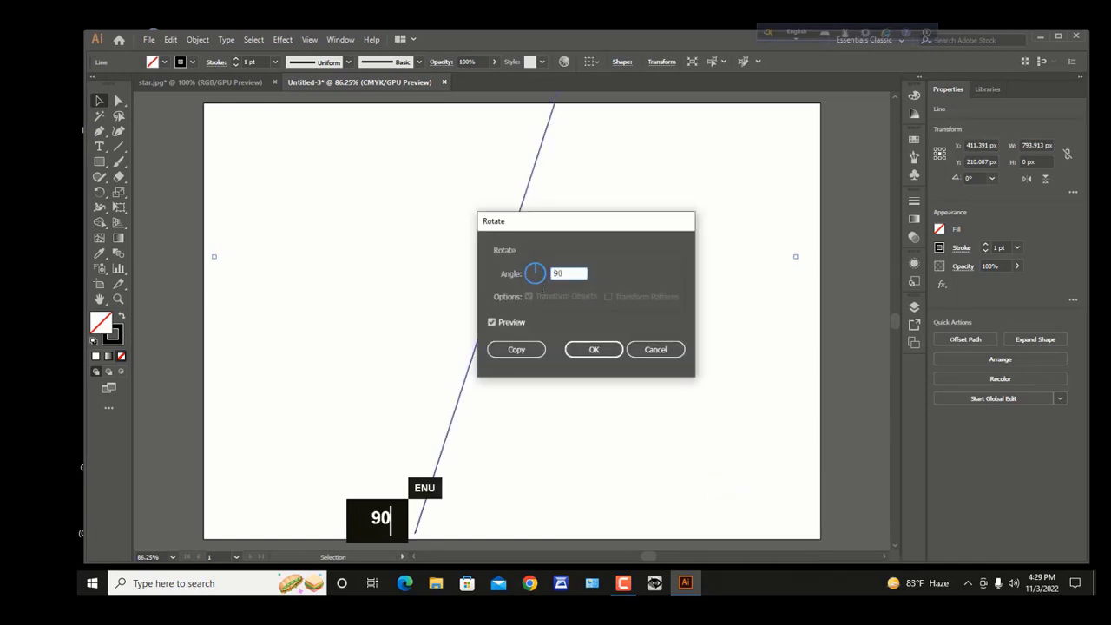
pyautogui.click(505, 353)
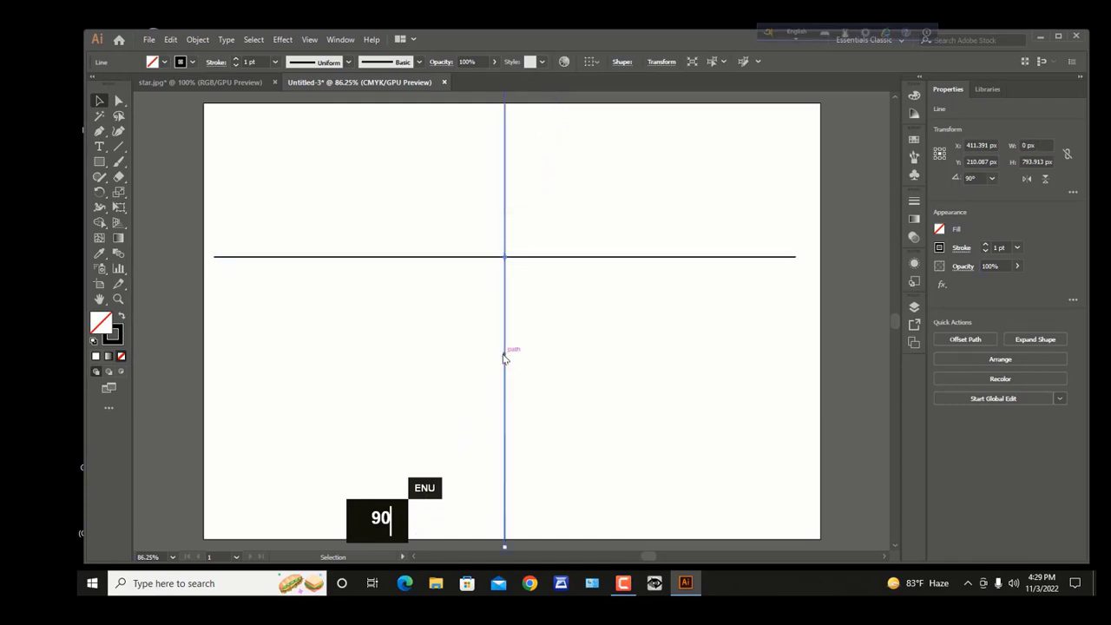
# Move both crossed lines together towards the artboard's middle, centred at about X 426 px and Y 266 px
pyautogui.click(473, 235)
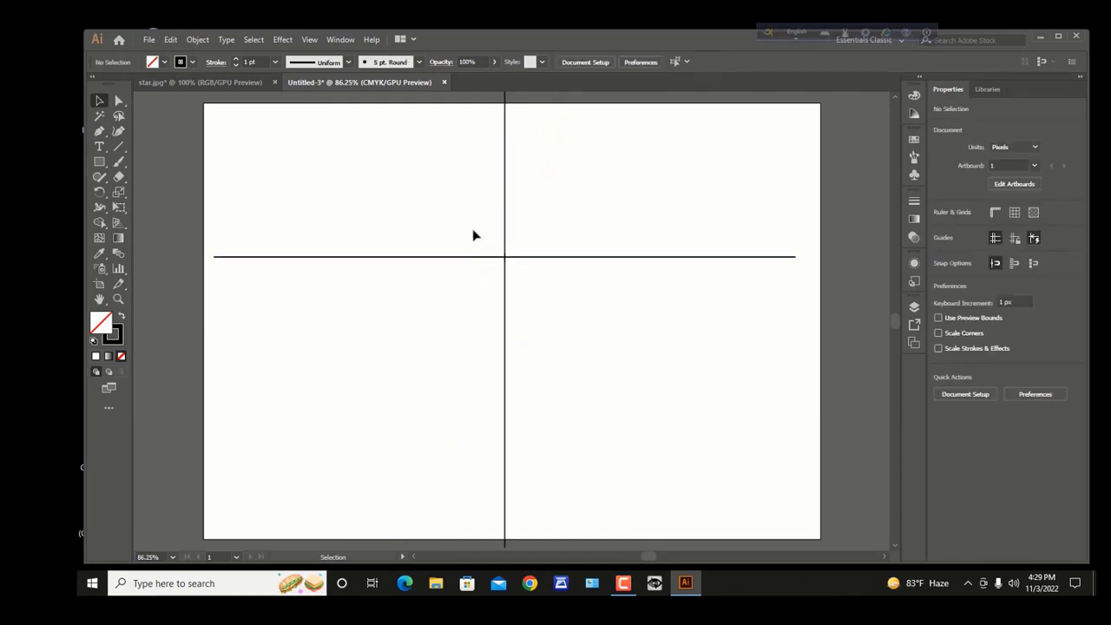
pyautogui.moveTo(476, 233); pyautogui.dragTo(521, 297)
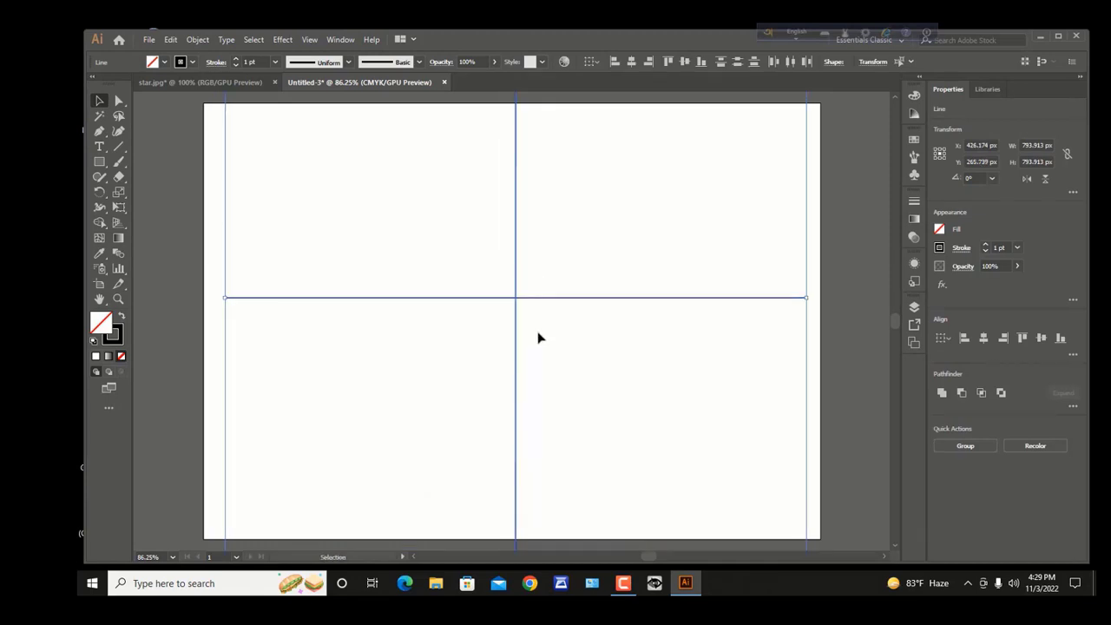
pyautogui.click(541, 333)
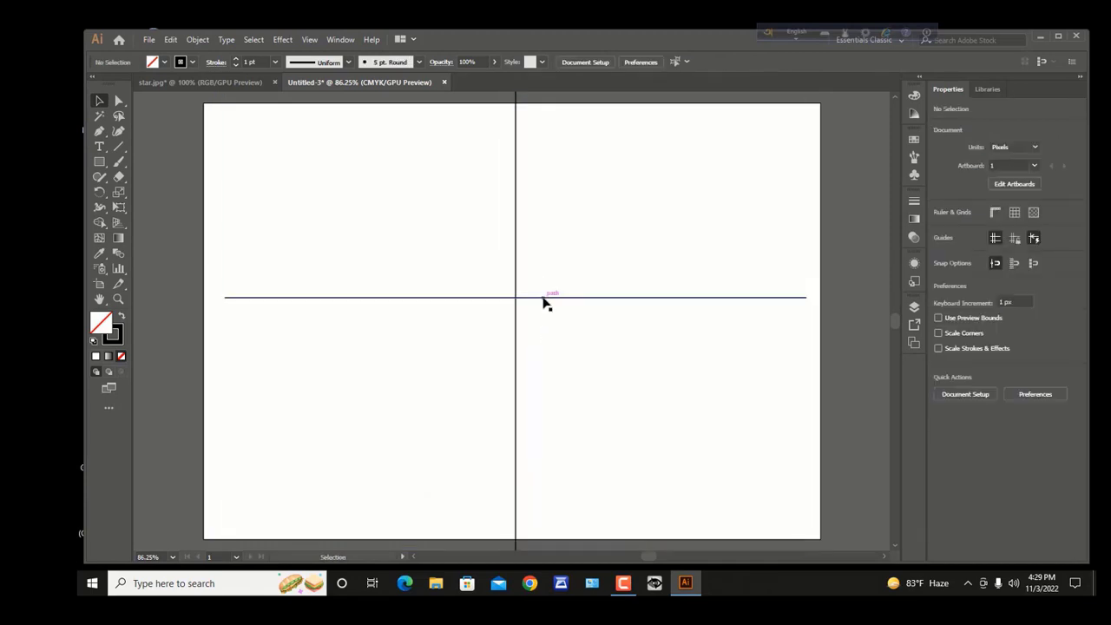
# Duplicate the horizontal line about 29.6 px straight upward and repeat the copy twice at the same spacing
pyautogui.click(545, 301)
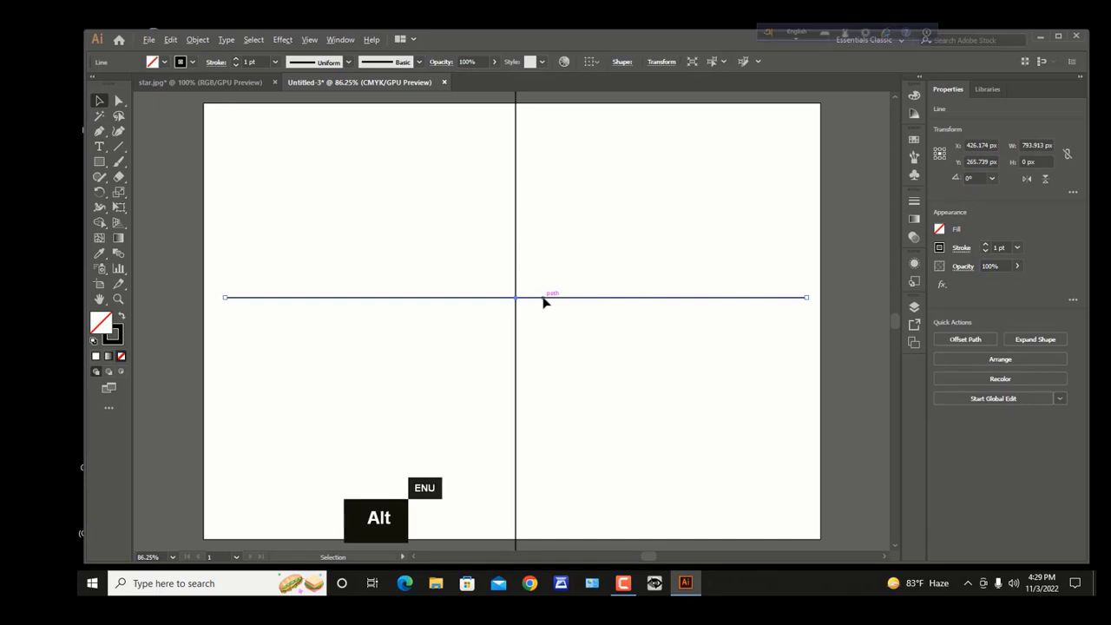
pyautogui.moveTo(543, 301); pyautogui.dragTo(545, 281)
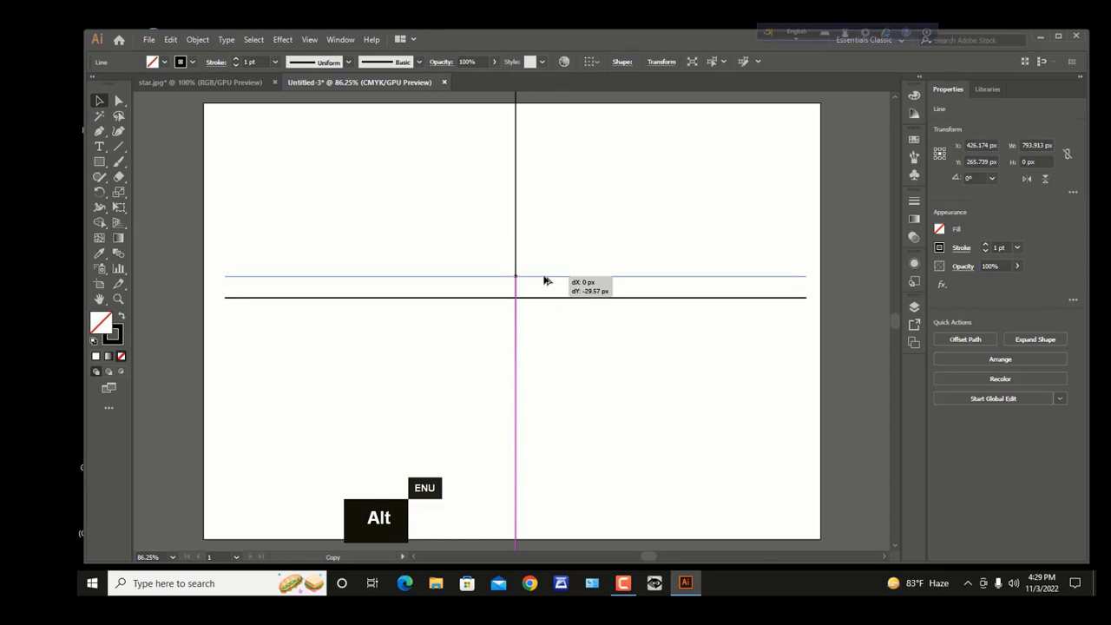
pyautogui.moveTo(546, 280); pyautogui.dragTo(545, 279)
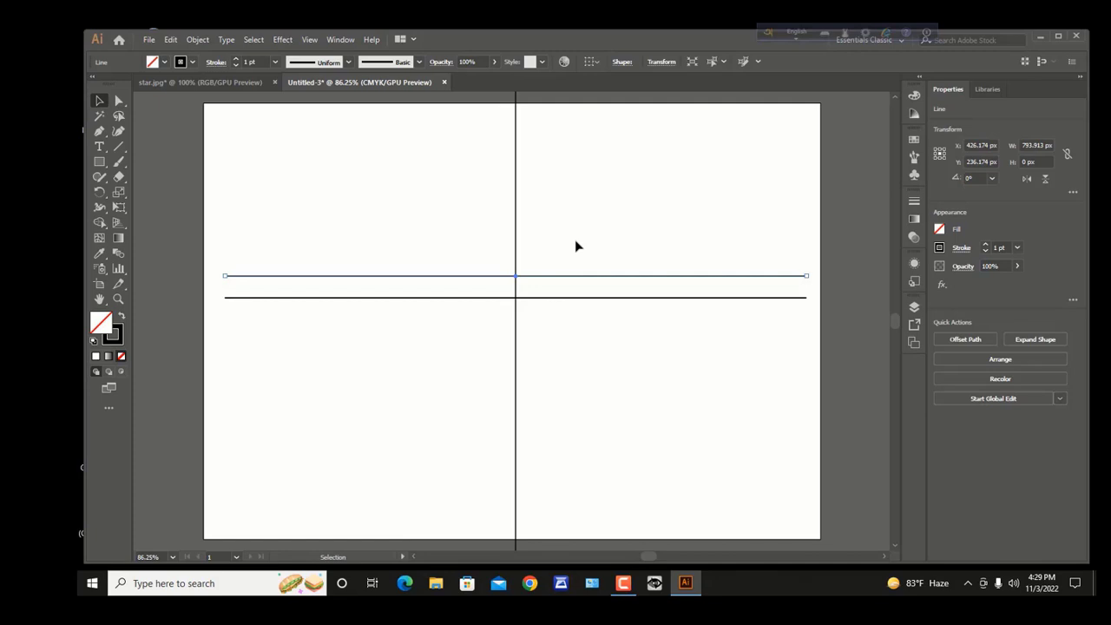
pyautogui.hotkey('ctrl', 'd')
pyautogui.hotkey('ctrl', 'd')
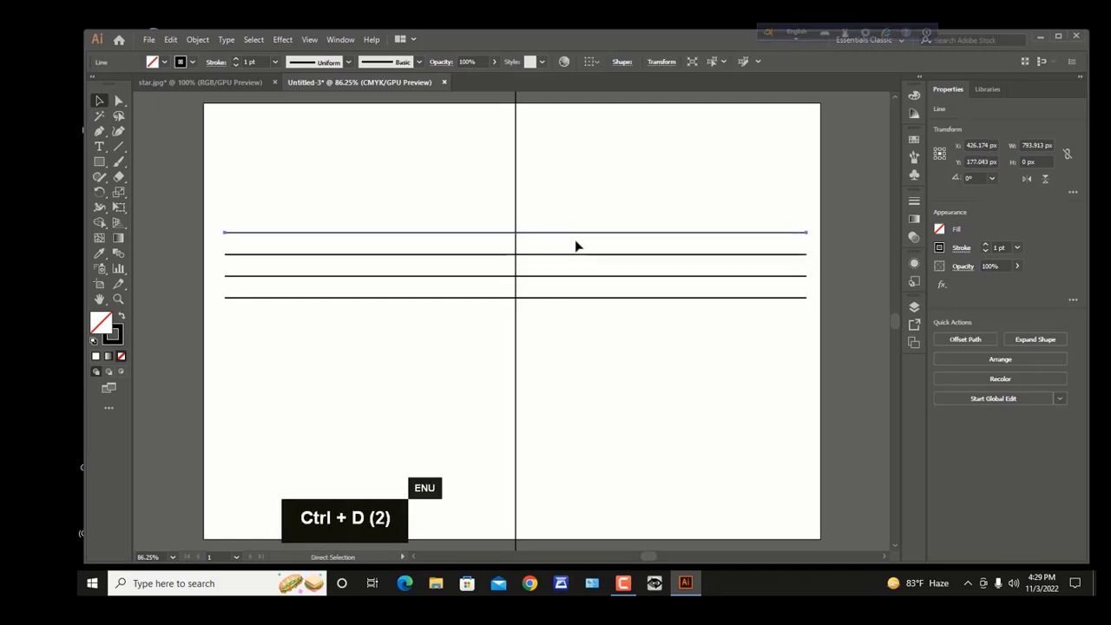
# Lock the vertical line and the lowest horizontal line
pyautogui.click(604, 410)
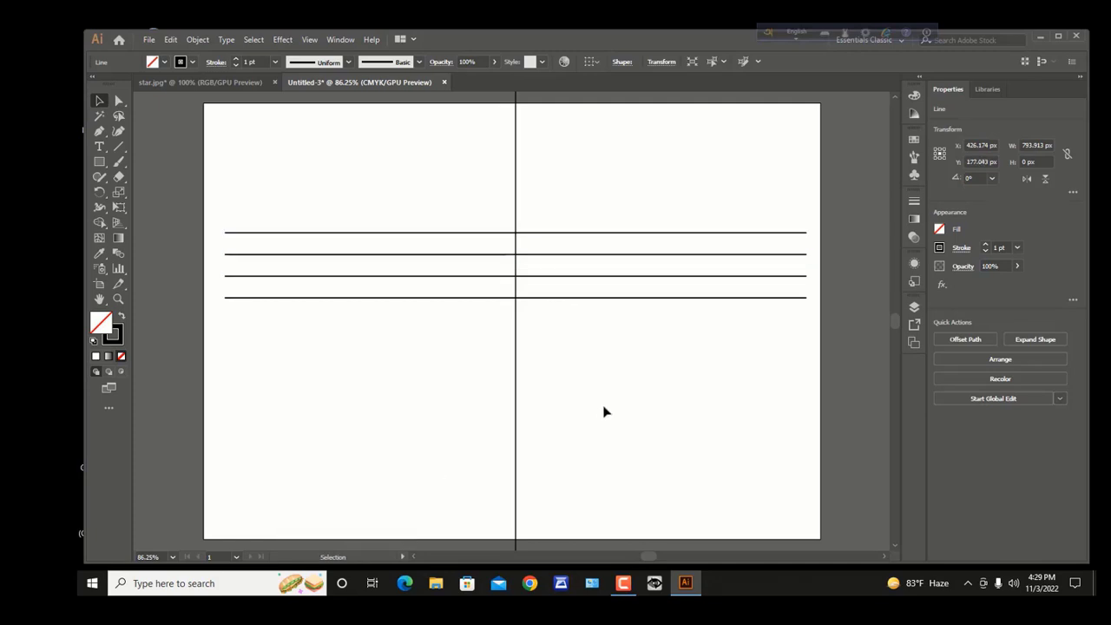
pyautogui.click(530, 312)
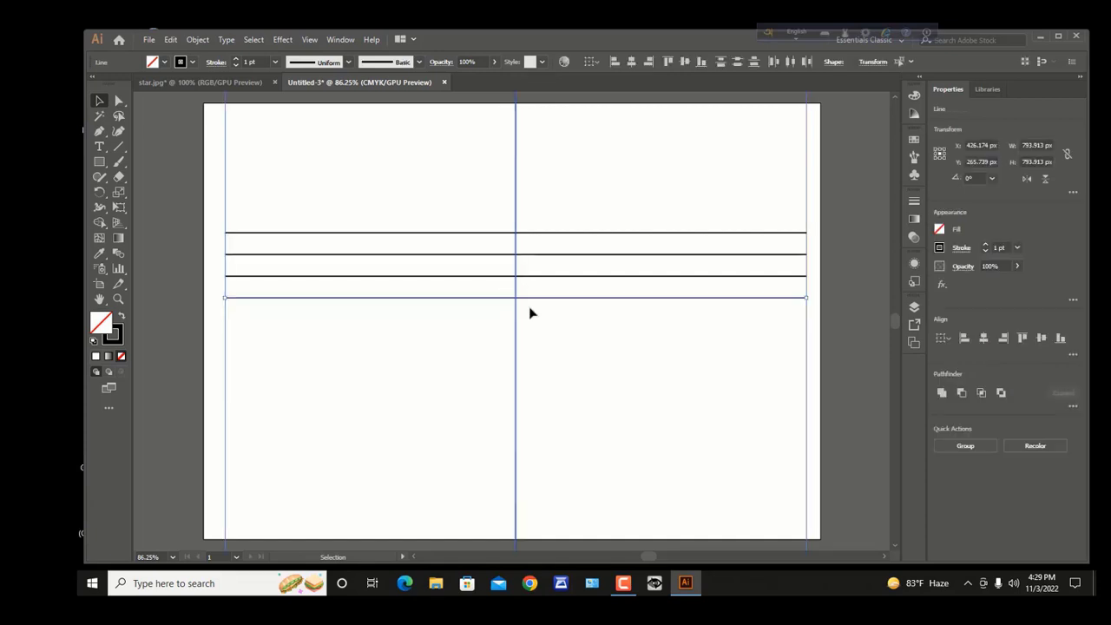
pyautogui.hotkey('ctrl', '2')
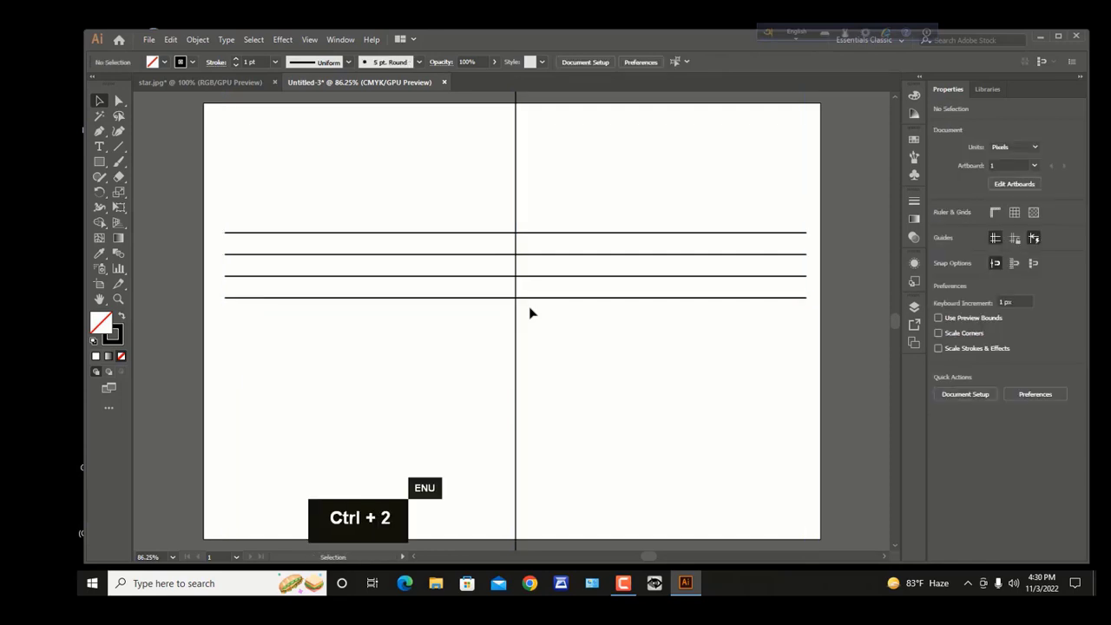
# Make a copy of the three upper horizontal lines rotated by 72° around the intersection of the two locked lines
pyautogui.moveTo(558, 214); pyautogui.dragTo(603, 286)
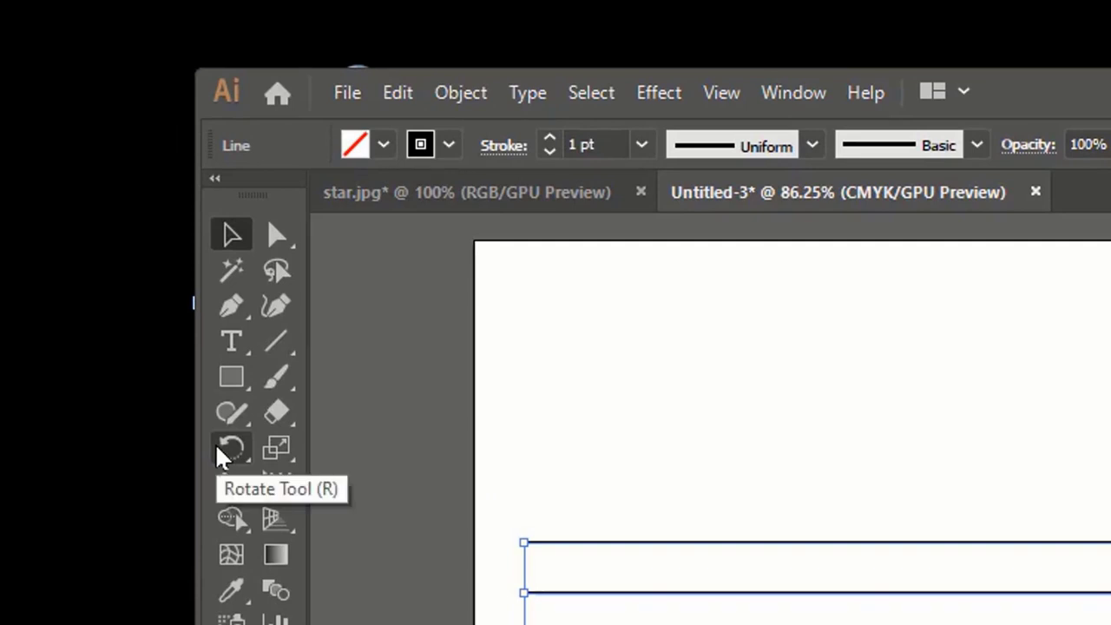
pyautogui.rightClick(217, 447)
pyautogui.click(347, 448)
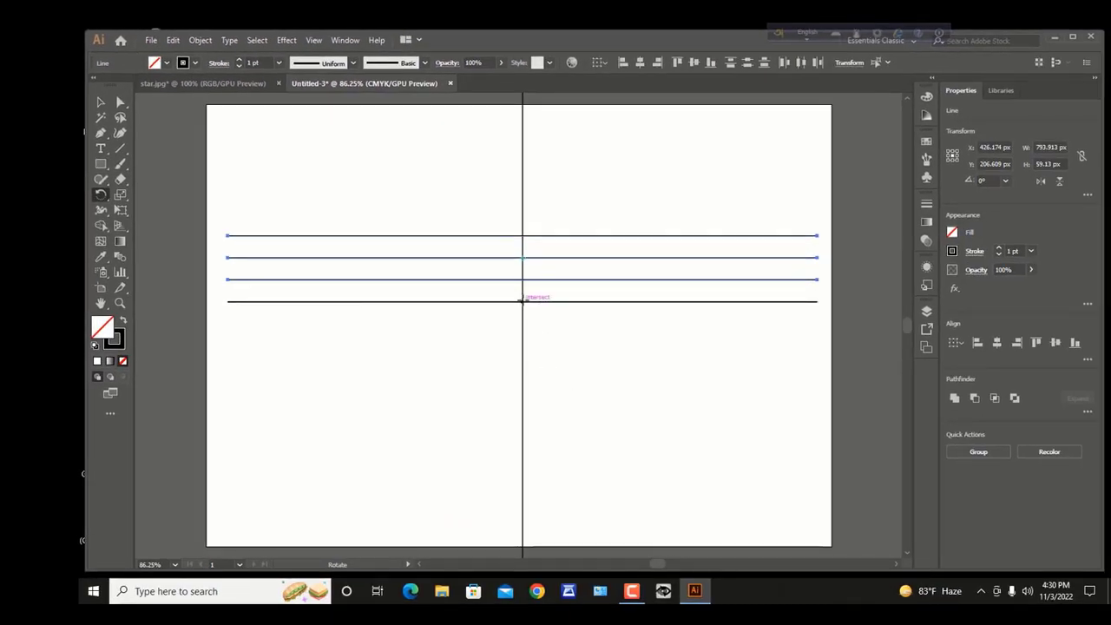
pyautogui.scroll(4, 523, 301)
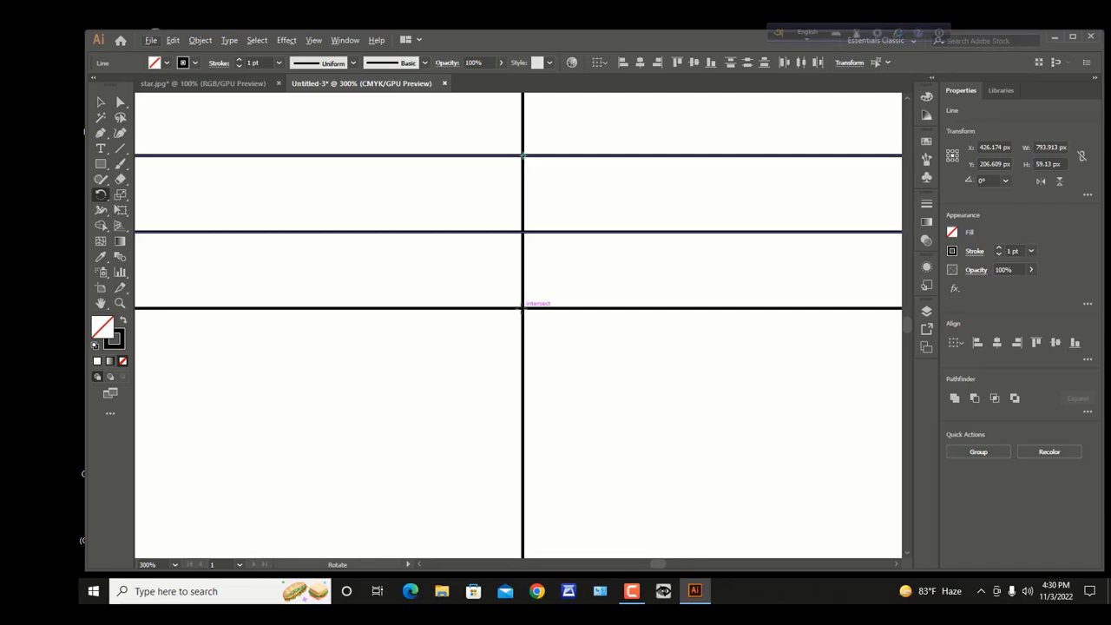
pyautogui.press('alt')
pyautogui.press('alt')
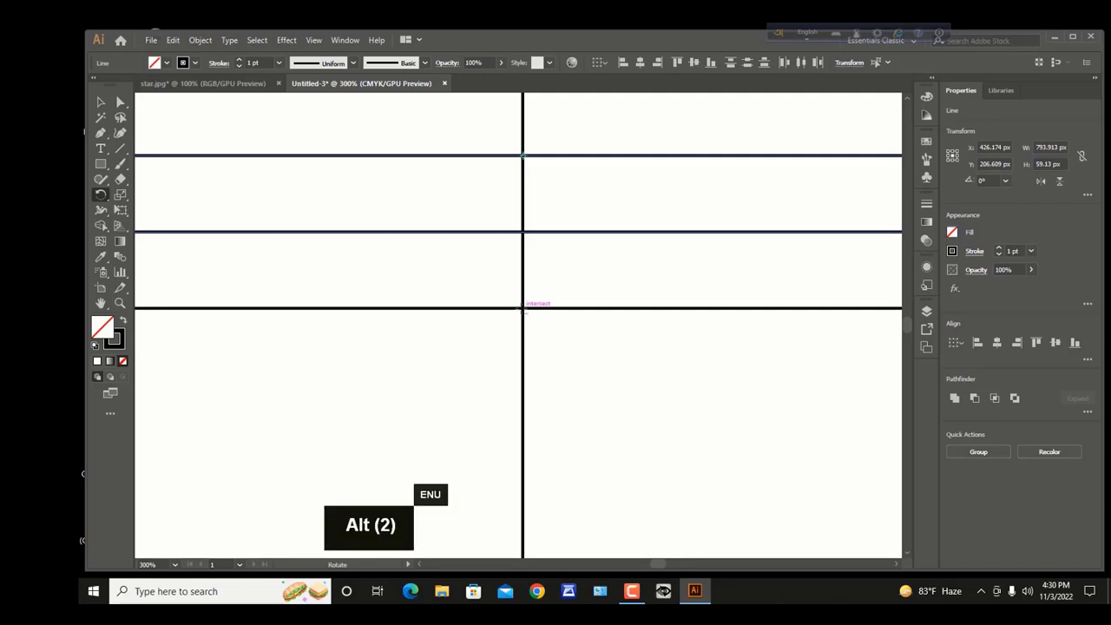
pyautogui.keyDown('alt'); pyautogui.click(522, 307); pyautogui.keyUp('alt')
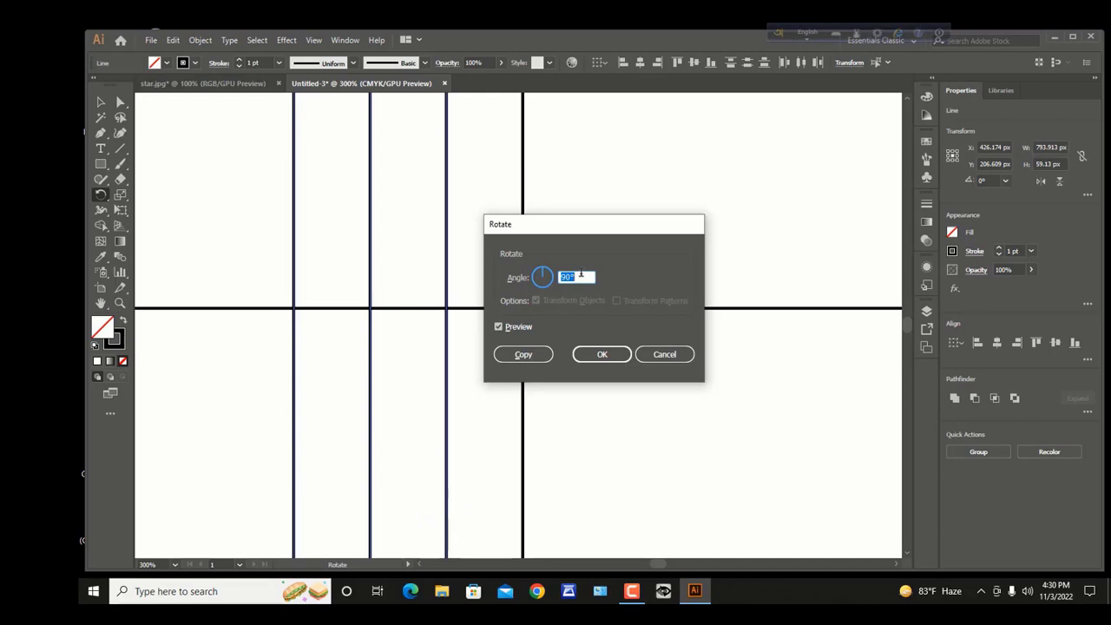
pyautogui.write('72')
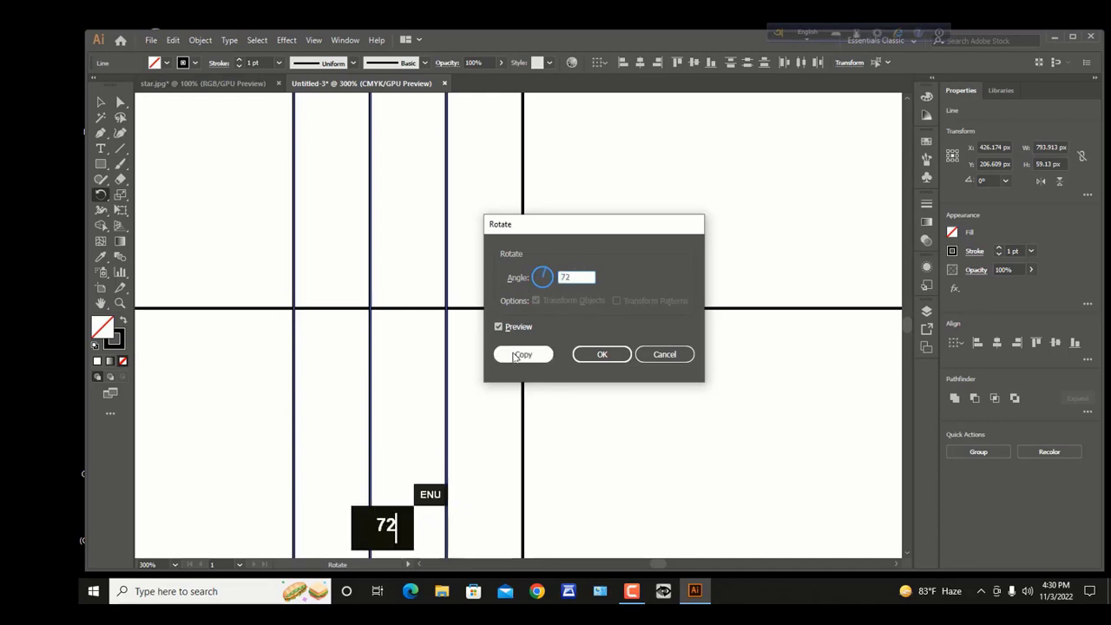
pyautogui.click(521, 355)
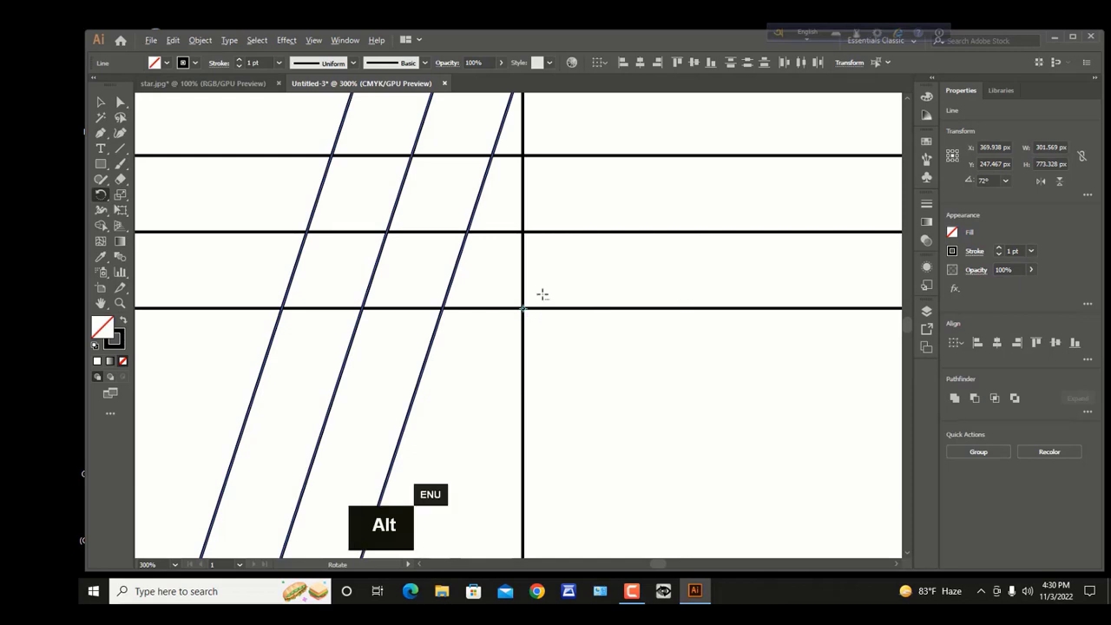
# Repeat the 72° rotated copy three more times to complete the five-way pattern around the centre
pyautogui.keyDown('alt'); pyautogui.scroll(-3, 541, 295); pyautogui.keyUp('alt')
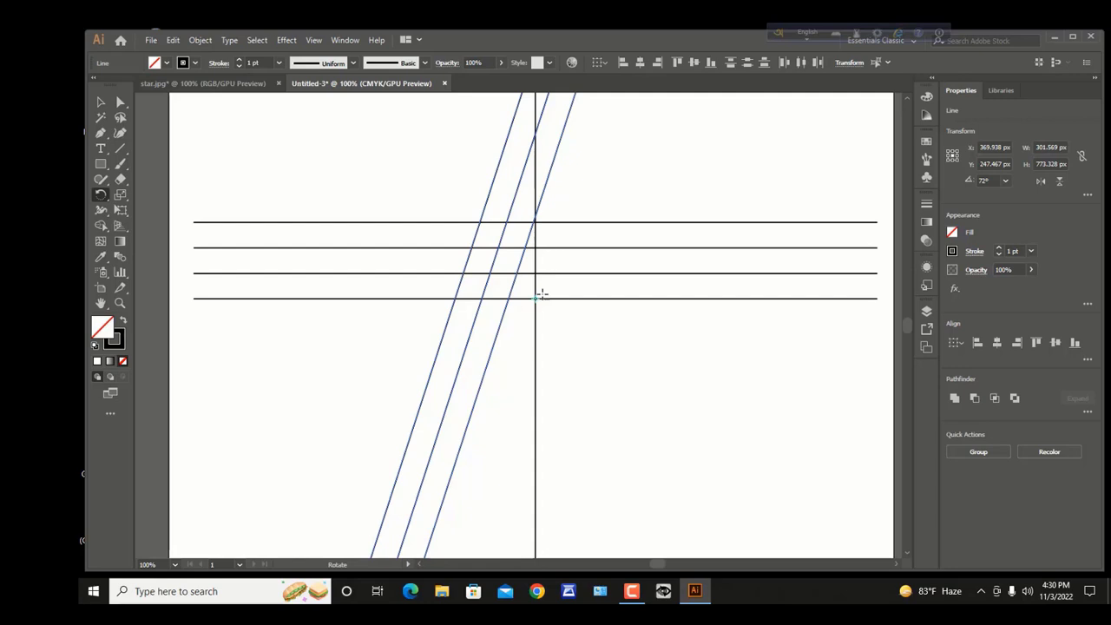
pyautogui.hotkey('ctrl', 'd')
pyautogui.hotkey('ctrl', 'd')
pyautogui.hotkey('ctrl', 'd')
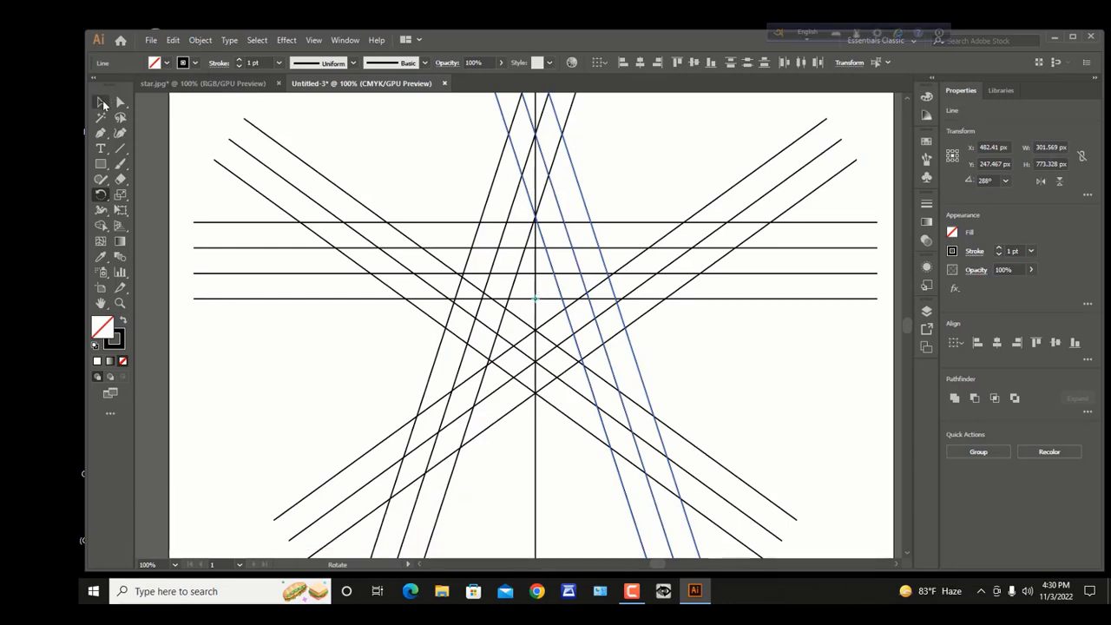
pyautogui.click(101, 101)
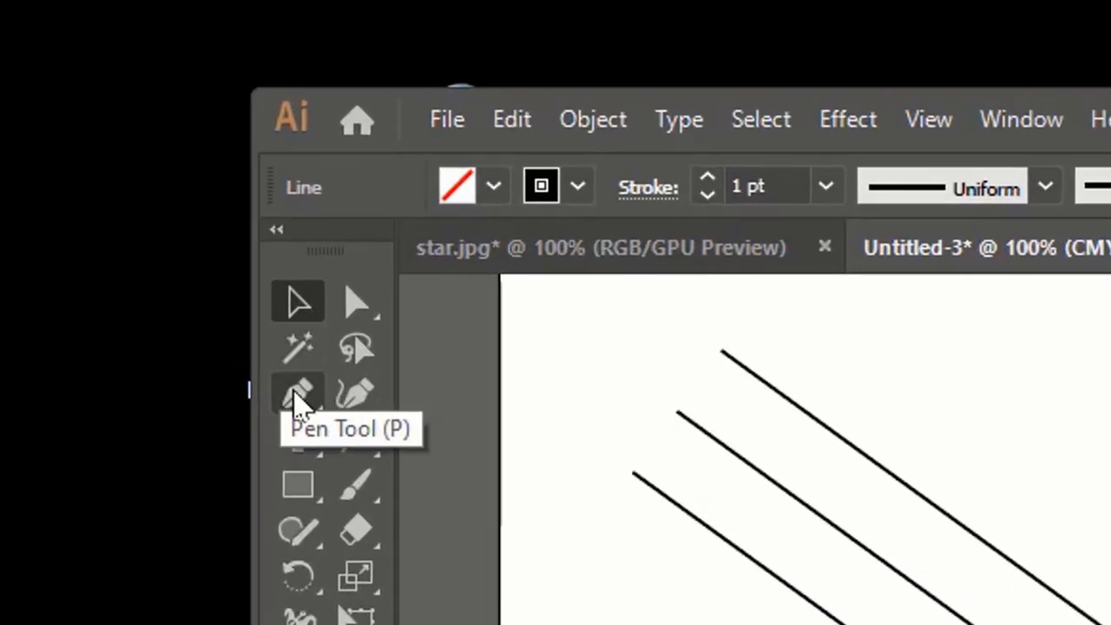
# Draw a short Pen segment about 45 px long from the top horizontal line's crossing with the left middle diagonal down to the lower diagonal
pyautogui.moveTo(260, 347); pyautogui.dragTo(372, 349)
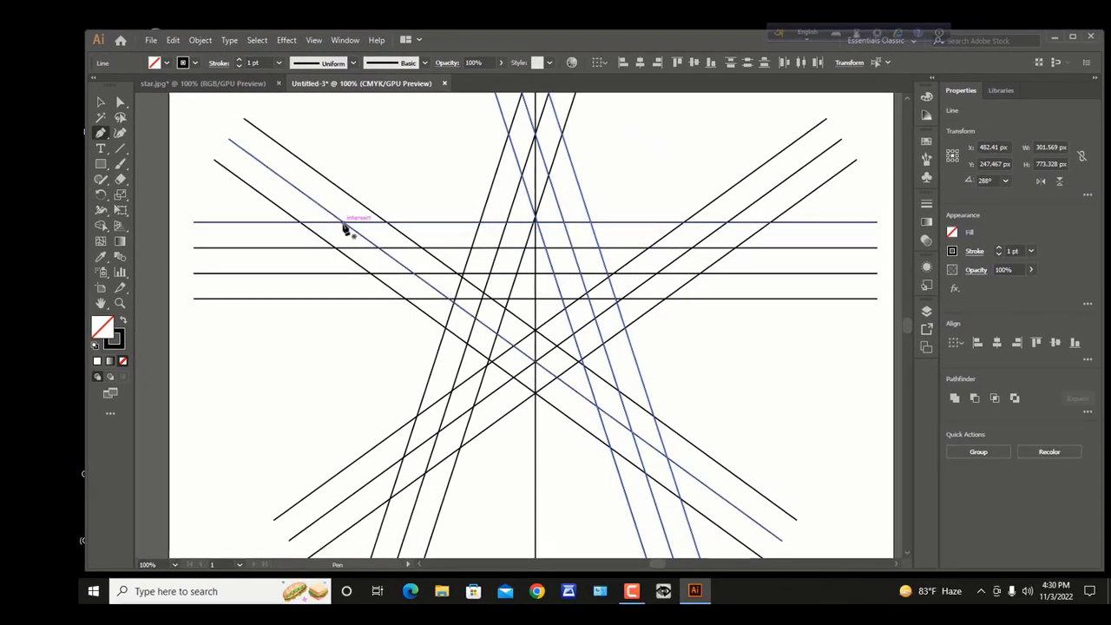
pyautogui.click(345, 227)
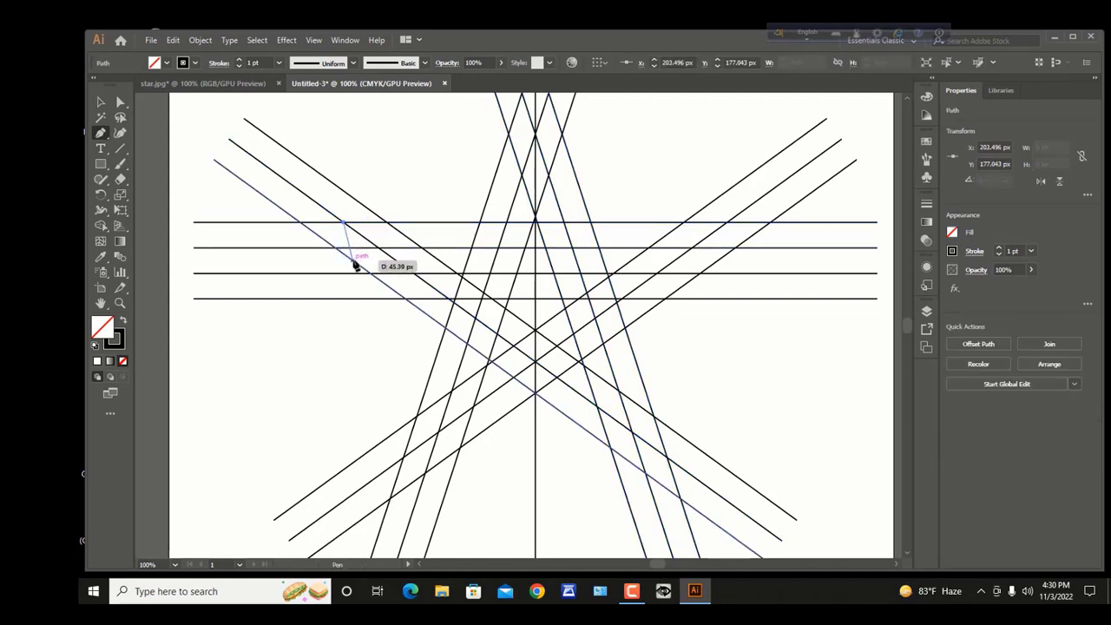
pyautogui.click(352, 259)
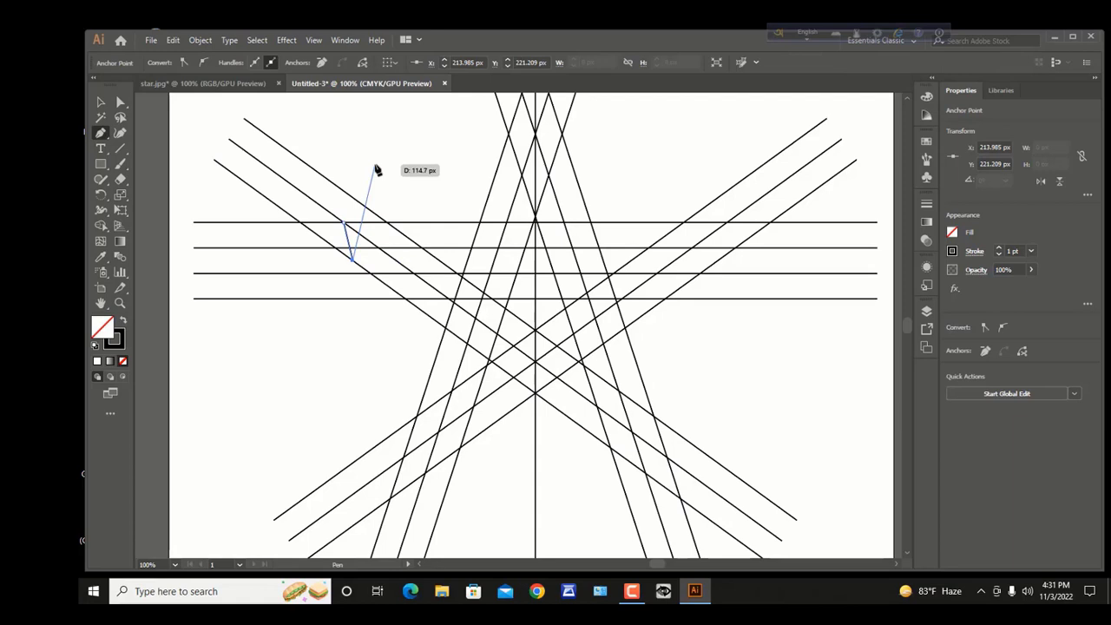
pyautogui.press('Escape')
pyautogui.click(101, 102)
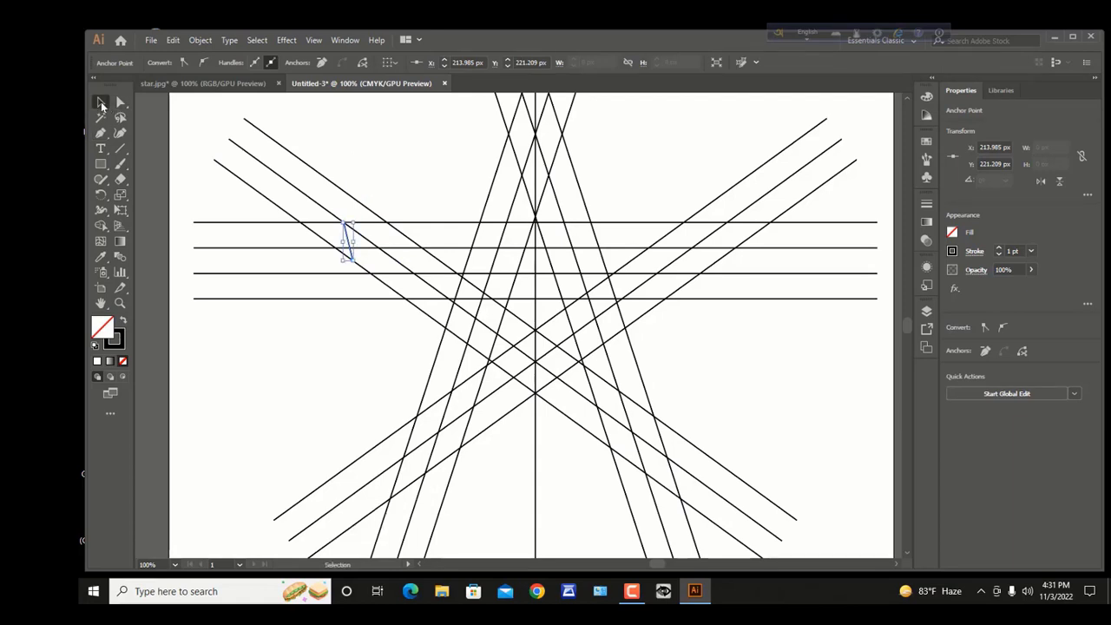
# Using Shape Builder with a black fill, merge the left-hand grid cells into two adjoining pieces: an arrow-like piece and the diagonal band beneath it
pyautogui.moveTo(197, 152); pyautogui.dragTo(686, 503)
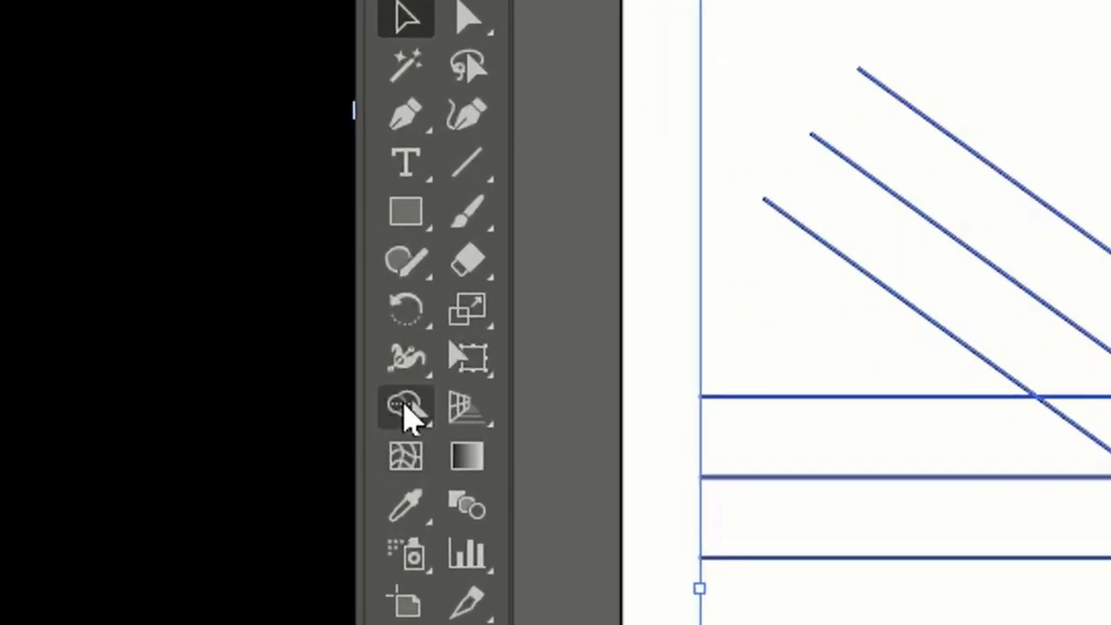
pyautogui.click(408, 415)
pyautogui.click(596, 422)
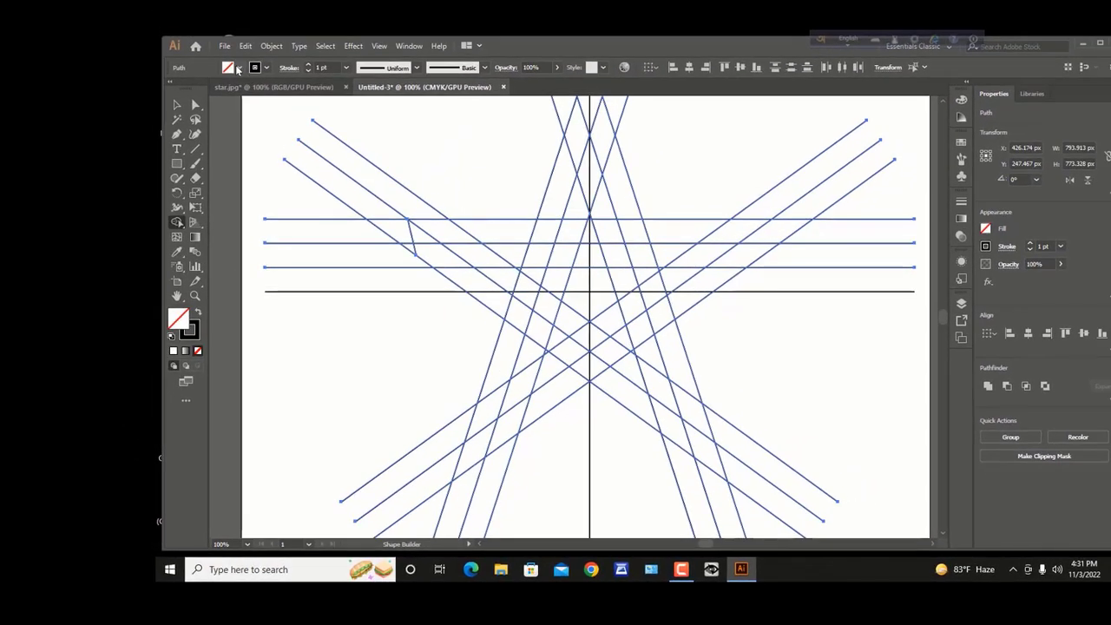
pyautogui.click(239, 69)
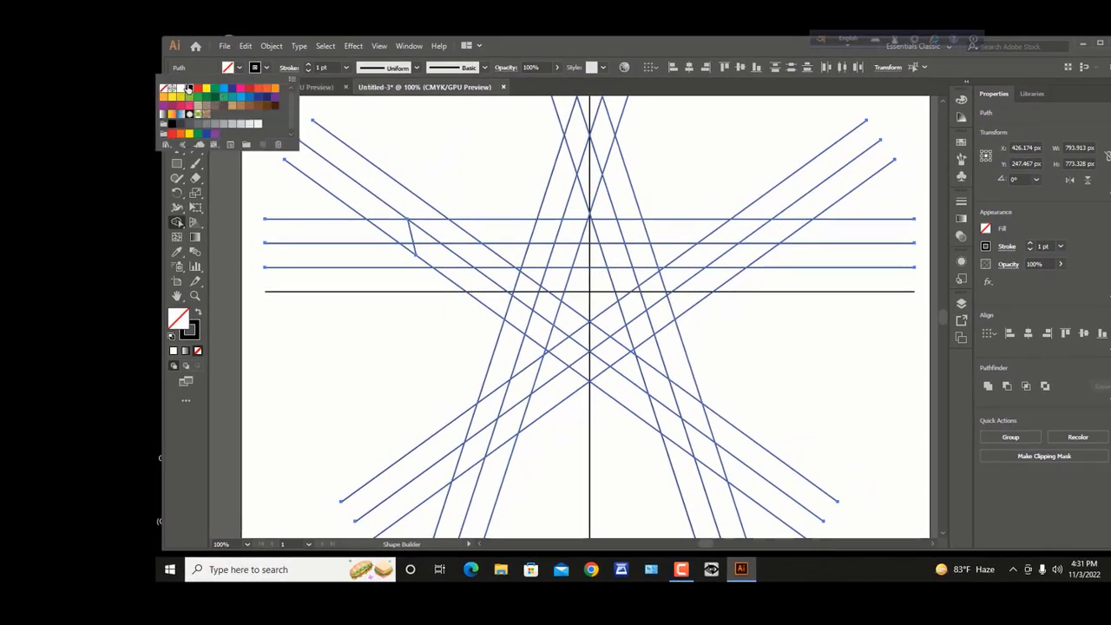
pyautogui.click(189, 89)
pyautogui.click(442, 253)
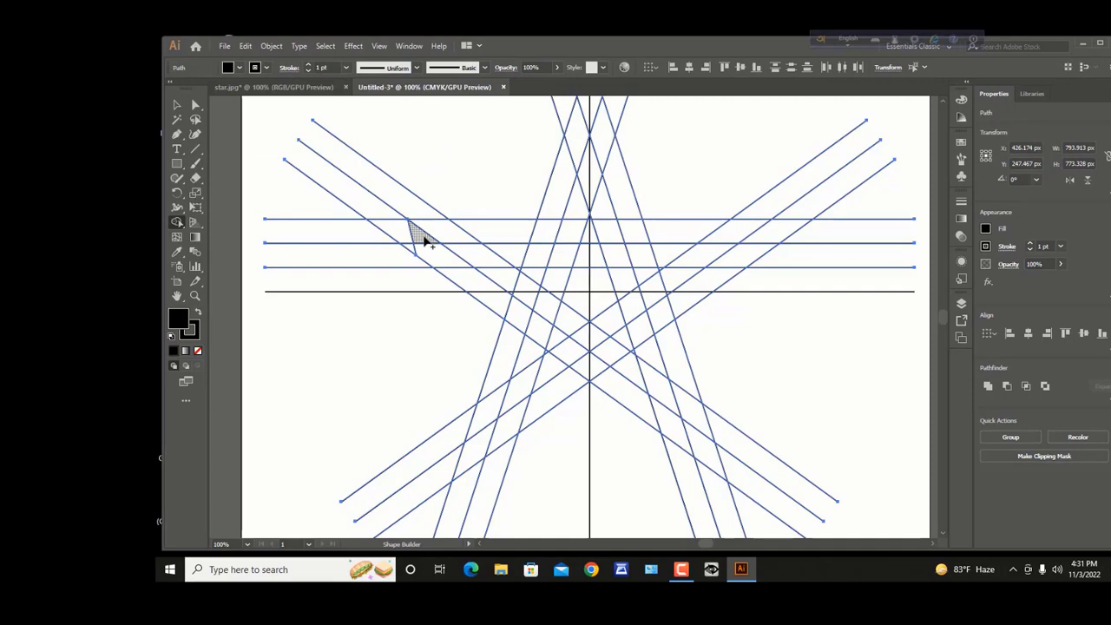
pyautogui.moveTo(424, 240)
pyautogui.mouseDown()
pyautogui.moveTo(508, 316)
pyautogui.moveTo(554, 340)
pyautogui.moveTo(550, 313)
pyautogui.moveTo(522, 285)
pyautogui.moveTo(491, 285)
pyautogui.moveTo(494, 261)
pyautogui.moveTo(479, 244)
pyautogui.moveTo(441, 250)
pyautogui.moveTo(485, 290)
pyautogui.mouseUp()
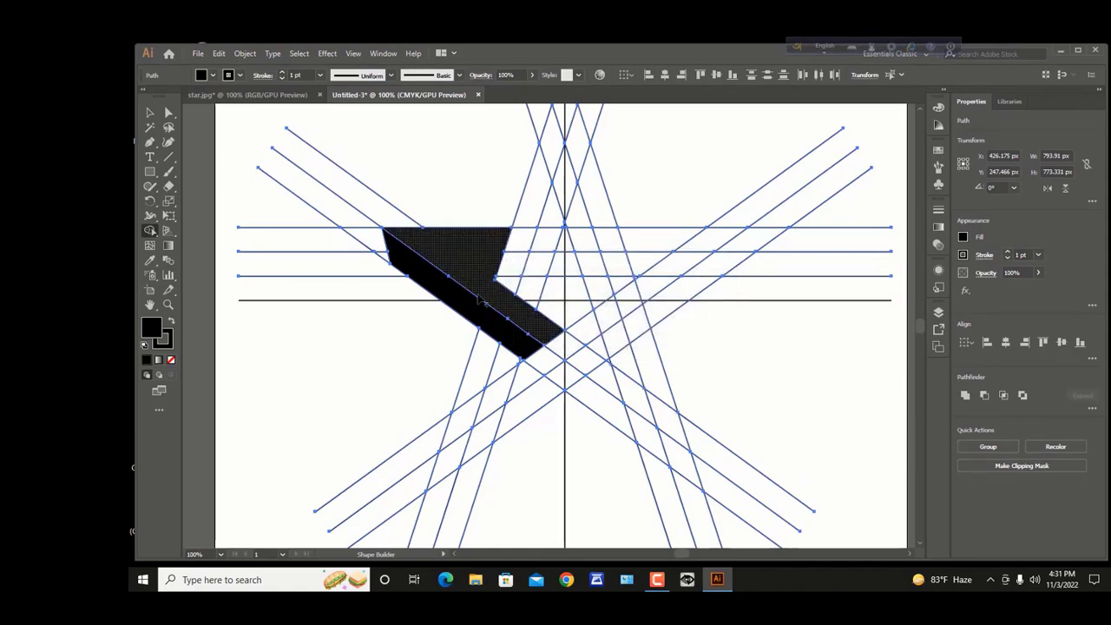
pyautogui.keyDown('alt'); pyautogui.scroll(4, 478, 300); pyautogui.keyUp('alt')
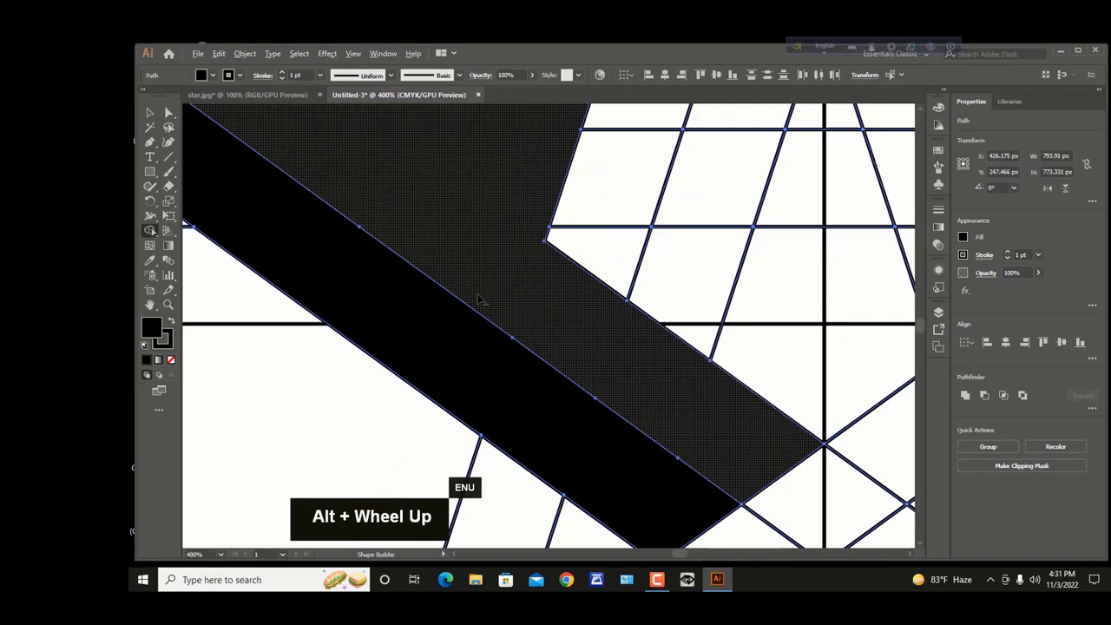
pyautogui.keyDown('alt'); pyautogui.scroll(-3, 478, 300); pyautogui.keyUp('alt')
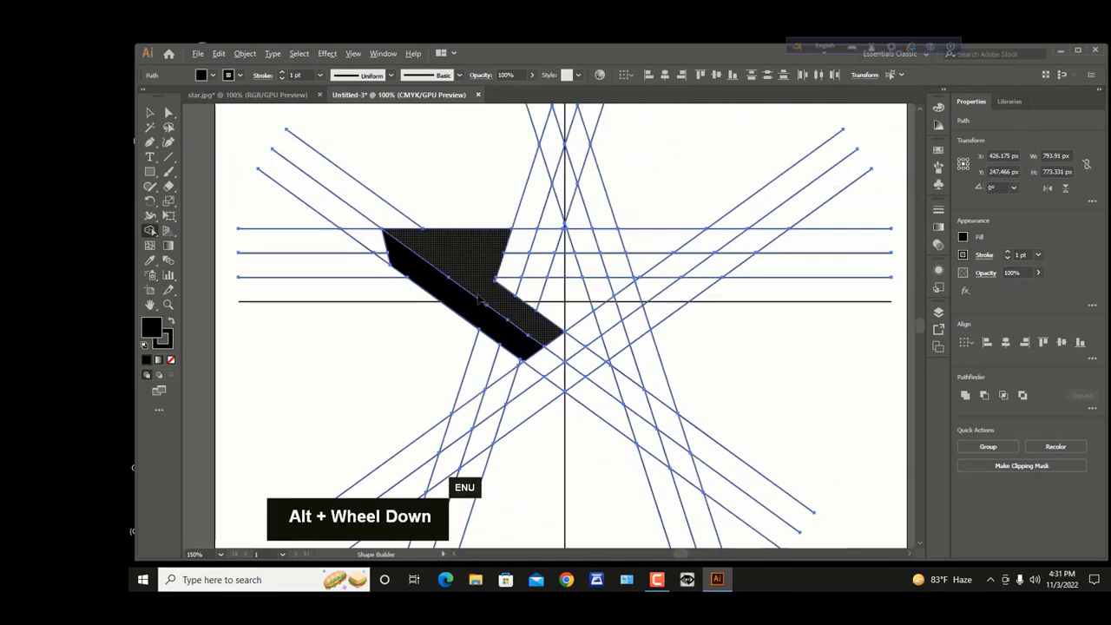
pyautogui.keyDown('alt'); pyautogui.scroll(-2, 479, 299); pyautogui.keyUp('alt')
pyautogui.keyDown('alt'); pyautogui.scroll(1, 482, 291); pyautogui.keyUp('alt')
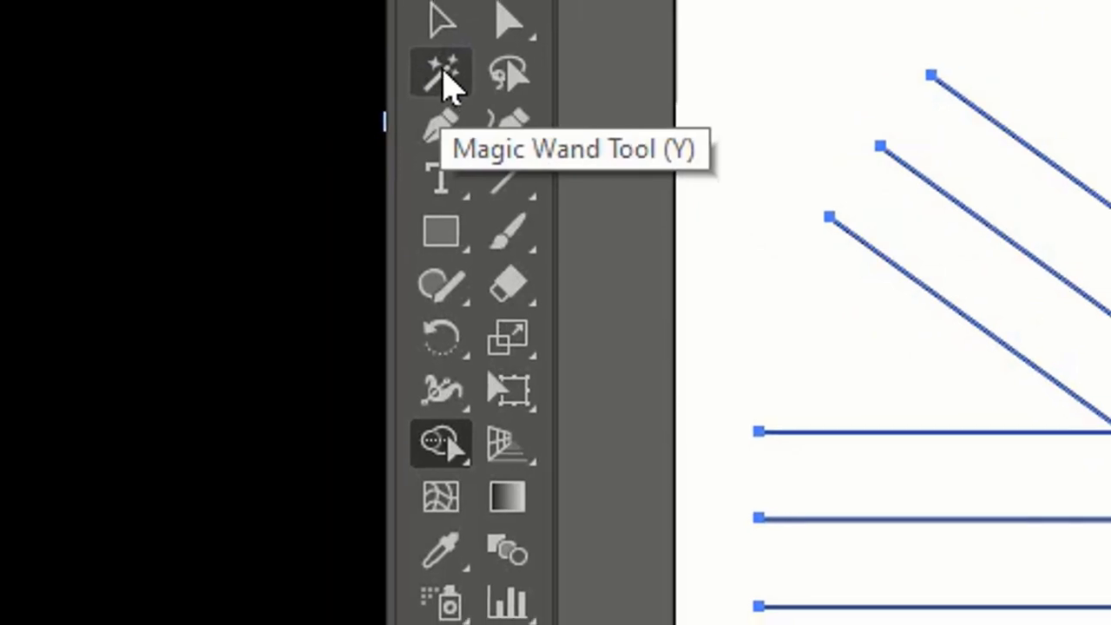
# Select all the leftover unfilled construction lines with the Magic Wand and delete them
pyautogui.click(447, 82)
pyautogui.click(454, 162)
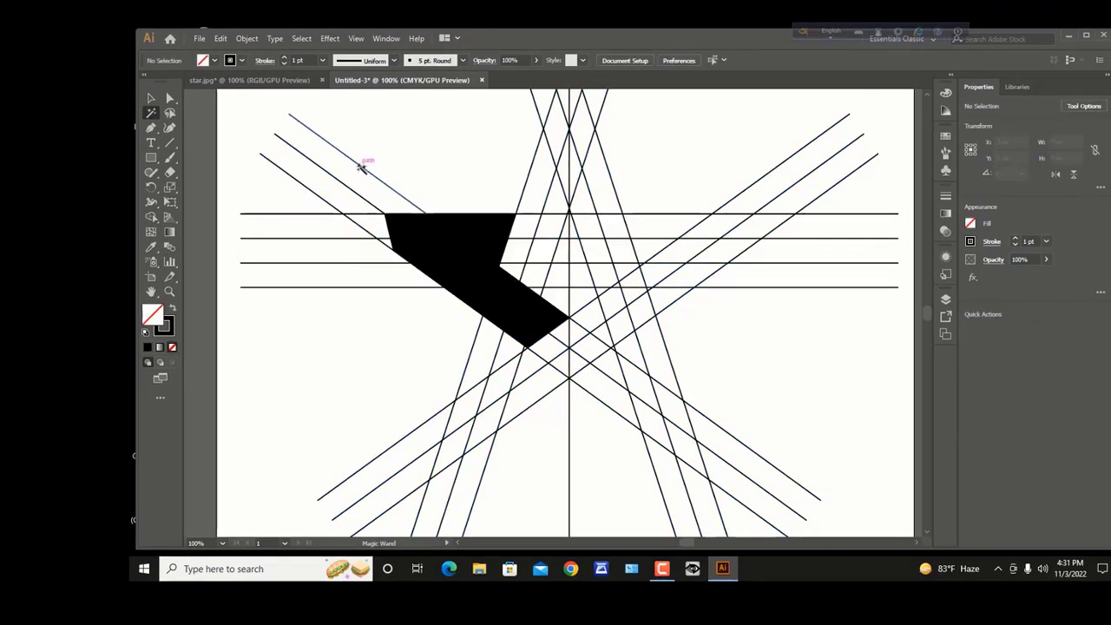
pyautogui.click(361, 165)
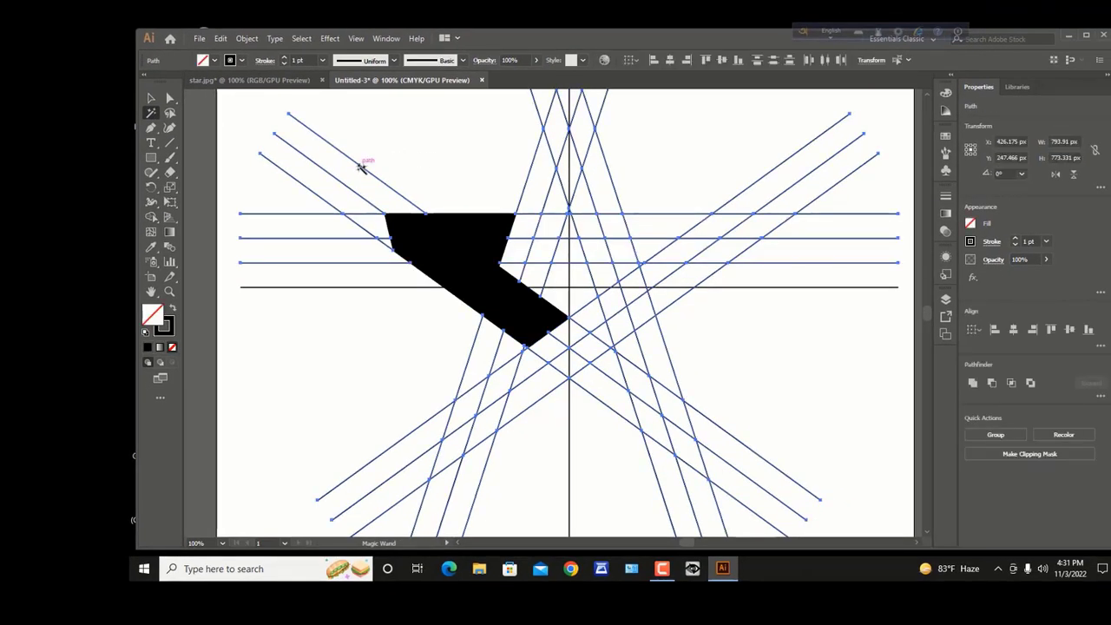
pyautogui.press('Delete')
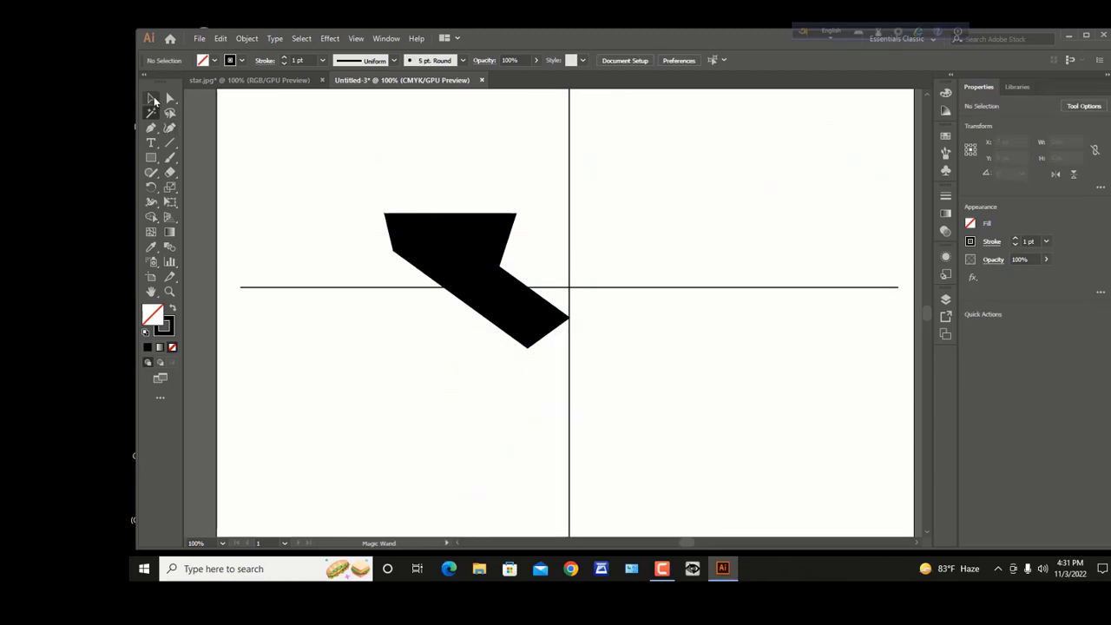
# Fill the upper arrow-like piece with the white-to-black linear gradient swatch
pyautogui.click(152, 98)
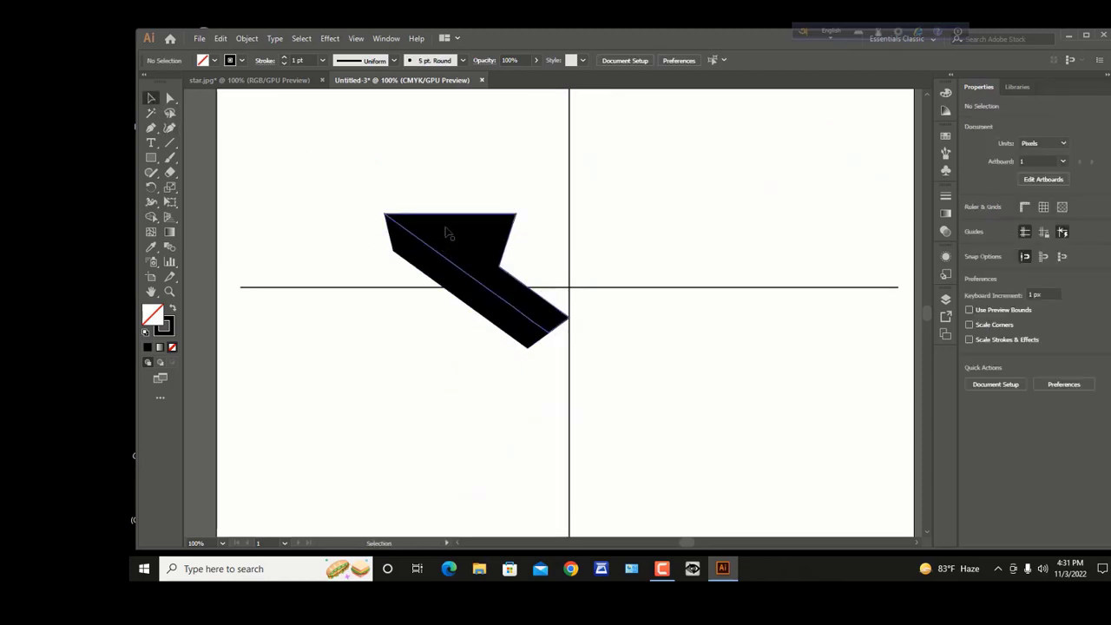
pyautogui.click(455, 248)
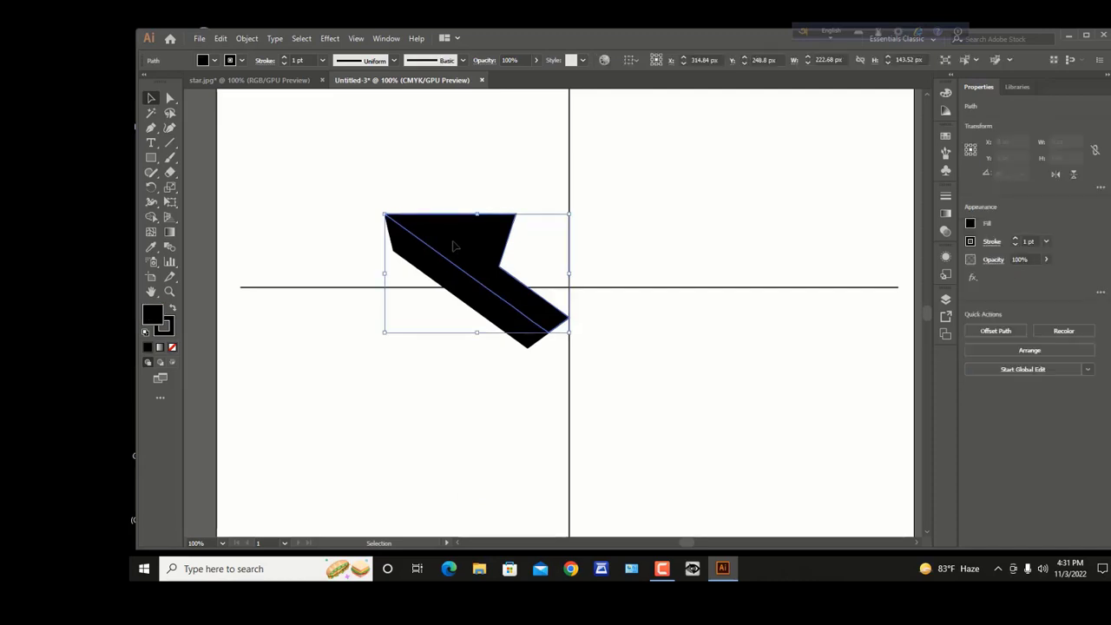
pyautogui.click(969, 224)
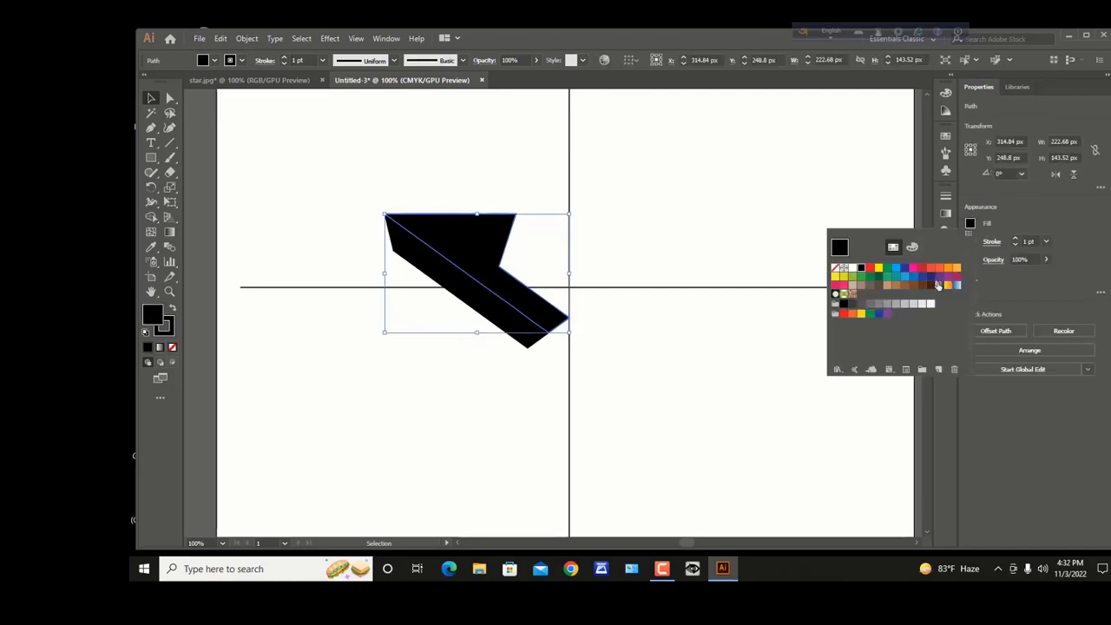
pyautogui.click(938, 285)
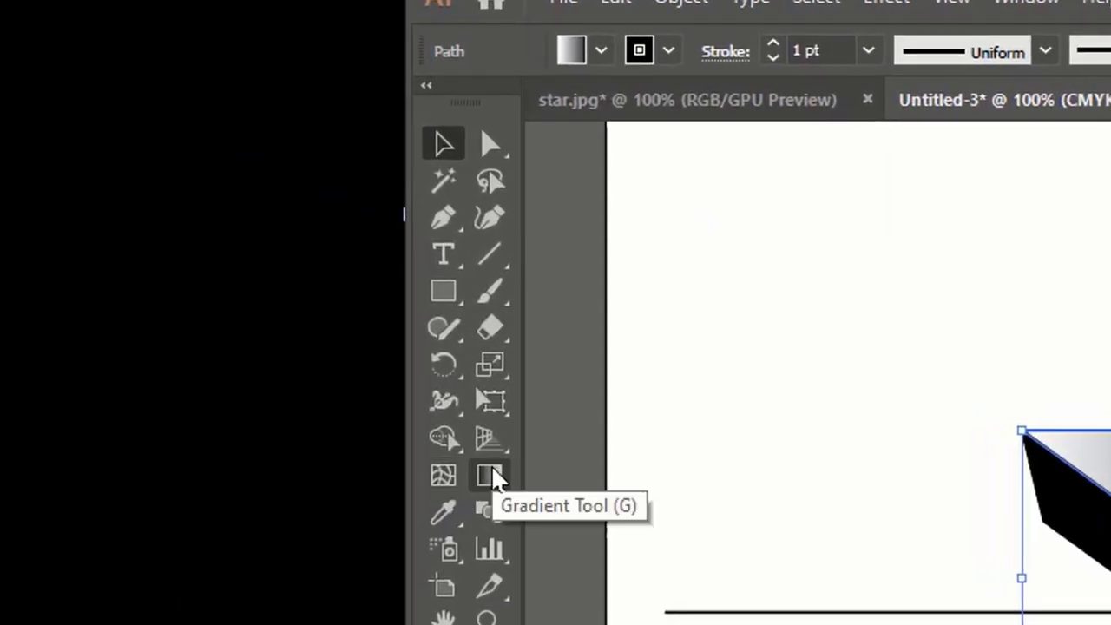
# Redraw the upper piece's gradient diagonally at about -41.7°, from well beyond its upper-left corner to just past its inner tip
pyautogui.doubleClick(492, 475)
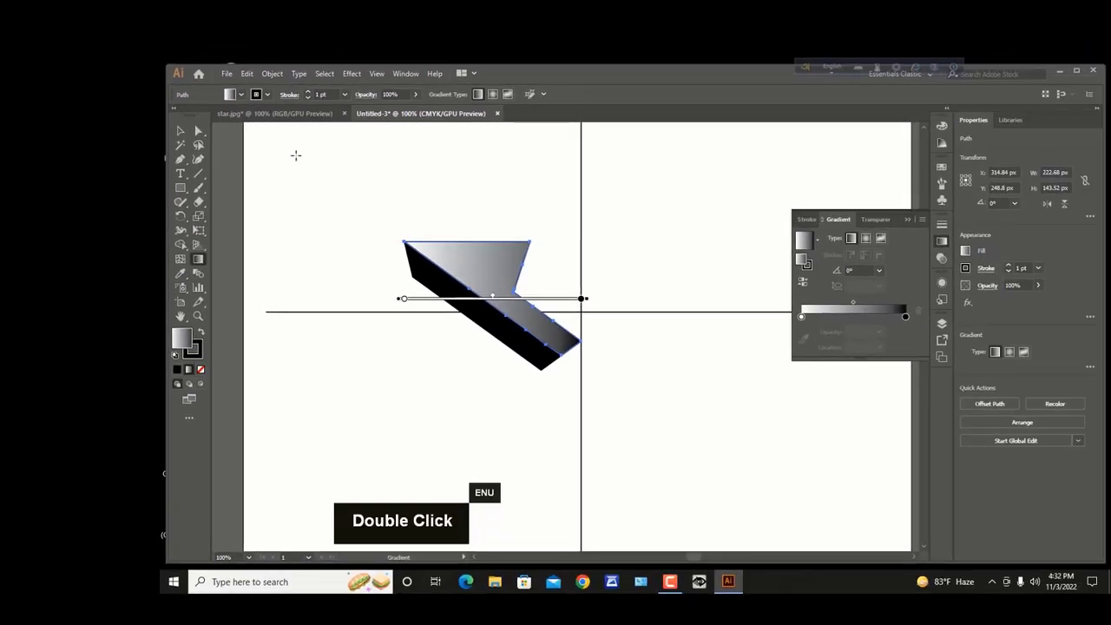
pyautogui.moveTo(278, 137)
pyautogui.mouseDown()
pyautogui.moveTo(578, 345)
pyautogui.moveTo(562, 366)
pyautogui.moveTo(538, 347)
pyautogui.moveTo(552, 356)
pyautogui.mouseUp()
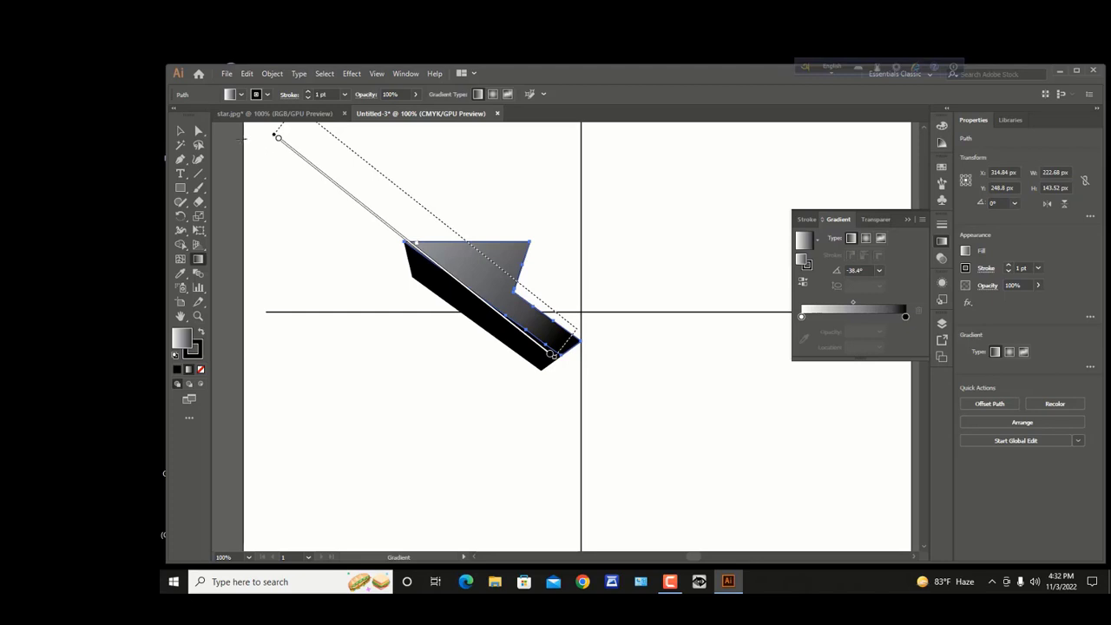
pyautogui.scroll(-1, 242, 139)
pyautogui.press('space')
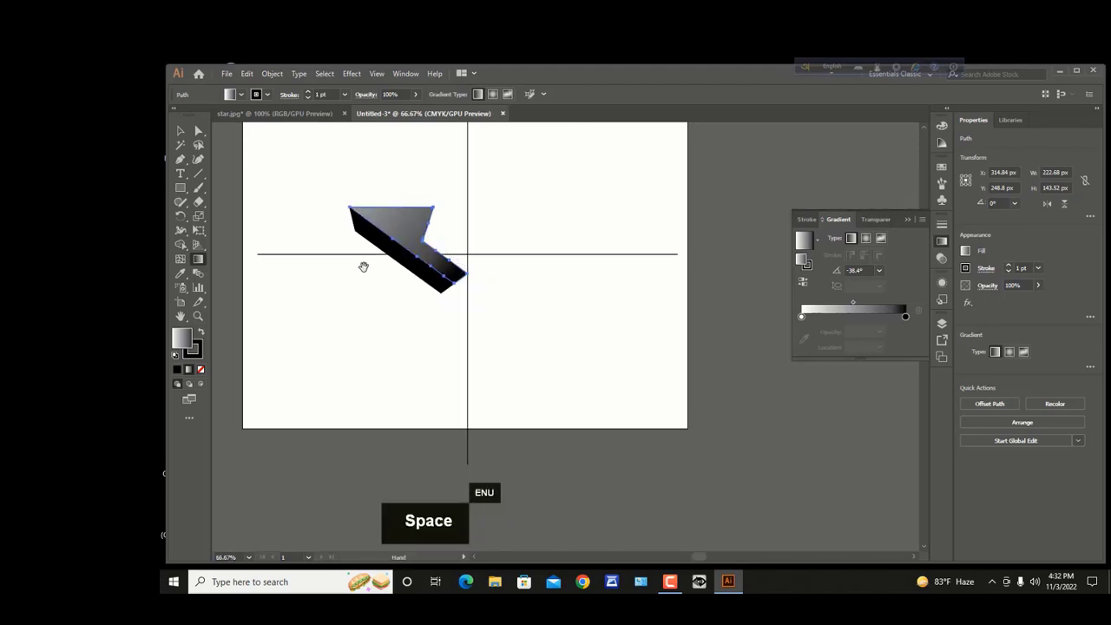
pyautogui.moveTo(364, 266)
pyautogui.mouseDown()
pyautogui.moveTo(444, 387)
pyautogui.moveTo(446, 362)
pyautogui.mouseUp()
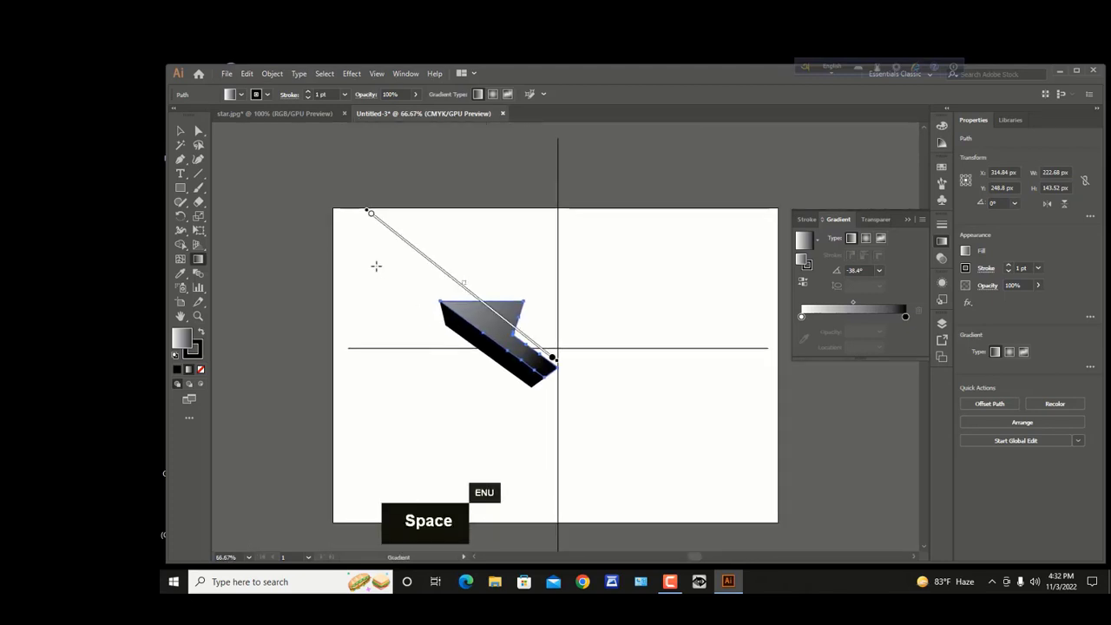
pyautogui.moveTo(312, 154); pyautogui.dragTo(591, 402)
pyautogui.moveTo(586, 397); pyautogui.dragTo(585, 397)
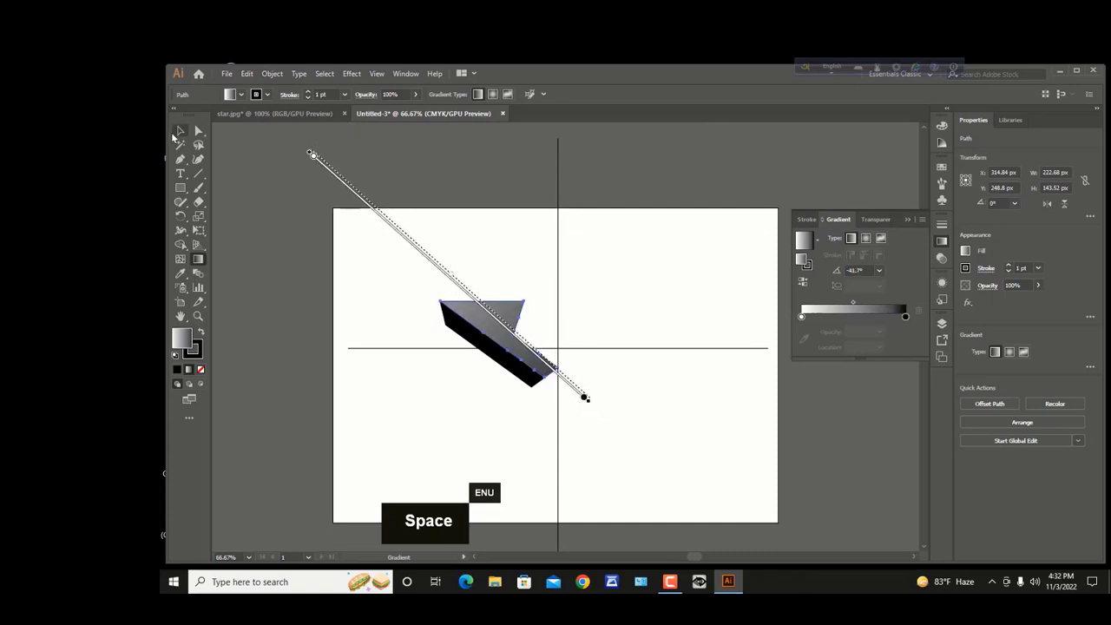
# Give the lower diagonal band the white-to-black gradient, running at about 141.5° from far beyond its lower-right end to past its upper-left end
pyautogui.click(179, 132)
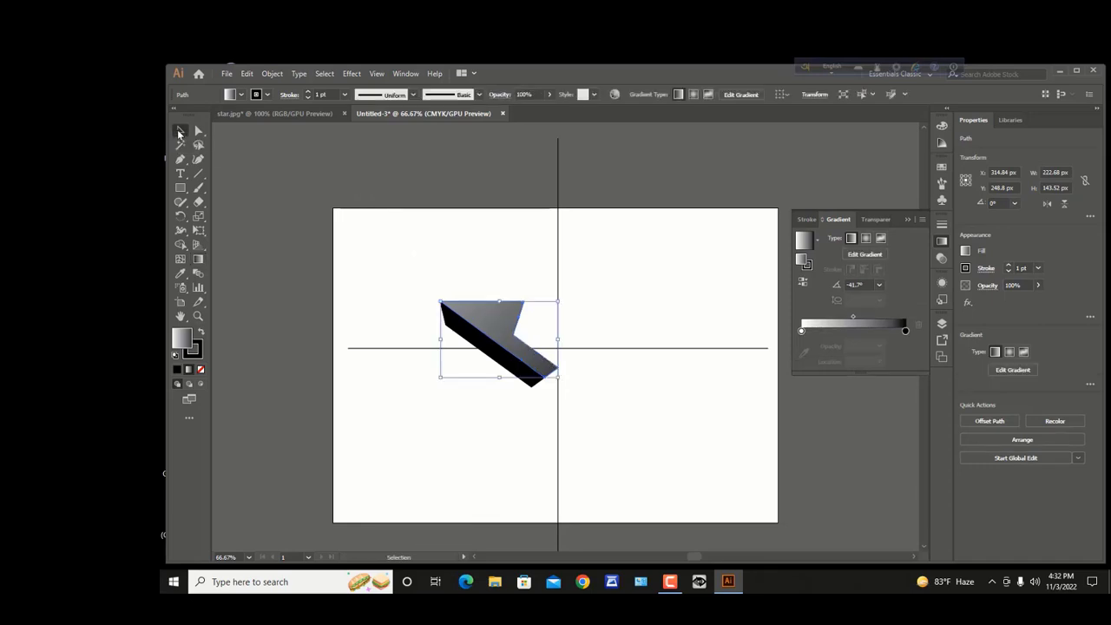
pyautogui.click(403, 270)
pyautogui.click(464, 342)
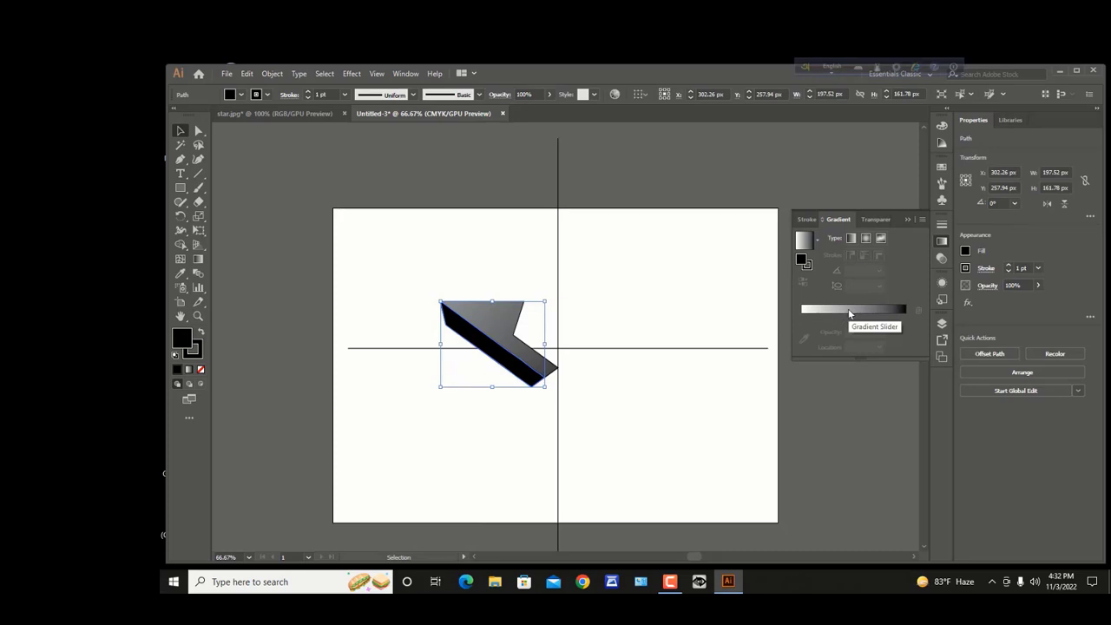
pyautogui.click(850, 310)
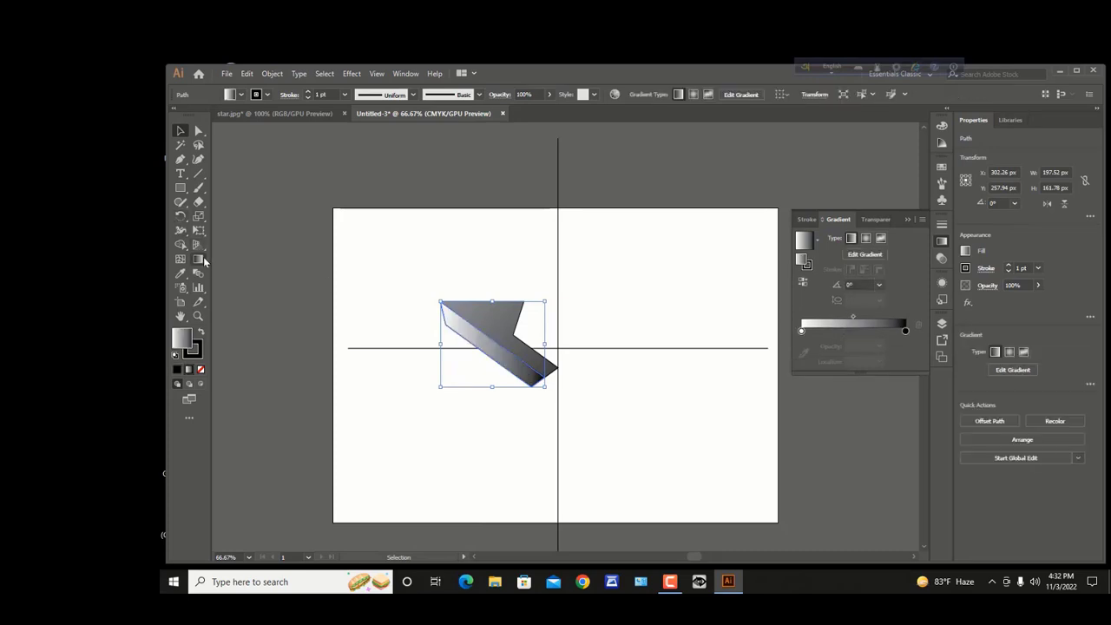
pyautogui.doubleClick(200, 259)
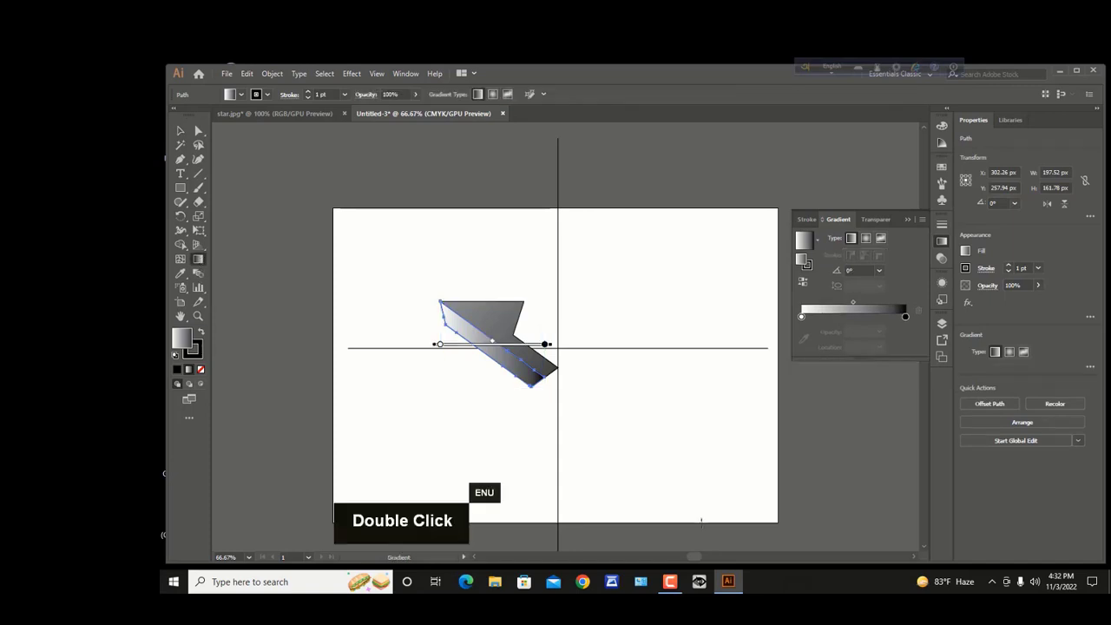
pyautogui.moveTo(700, 531)
pyautogui.mouseDown()
pyautogui.moveTo(438, 305)
pyautogui.moveTo(430, 318)
pyautogui.moveTo(409, 301)
pyautogui.mouseUp()
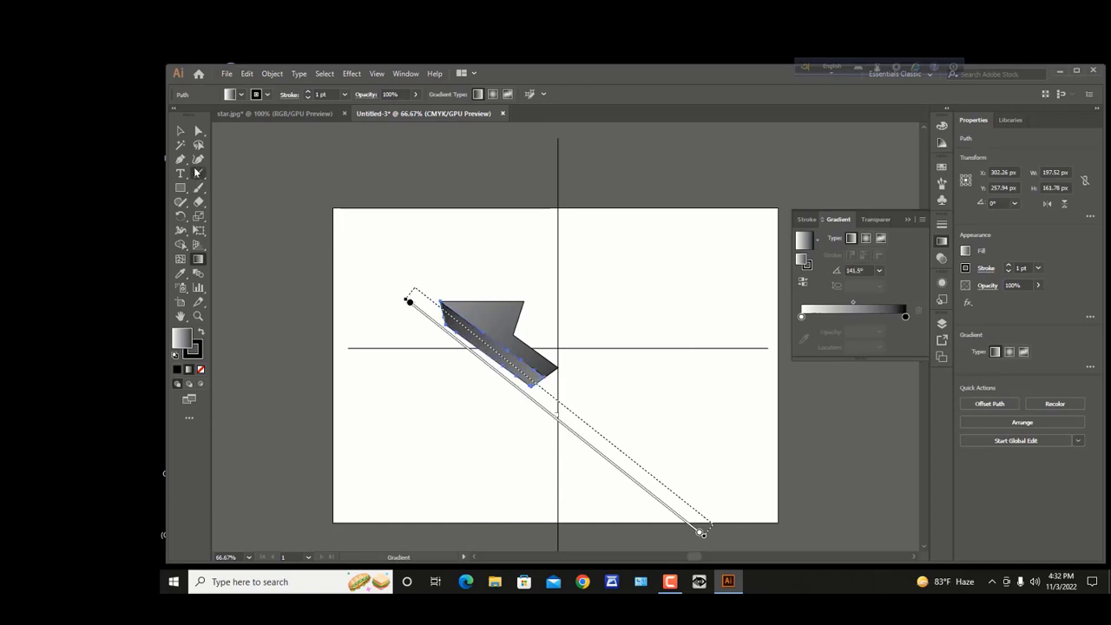
# Set the stroke of both gradient pieces to none and group them
pyautogui.click(180, 132)
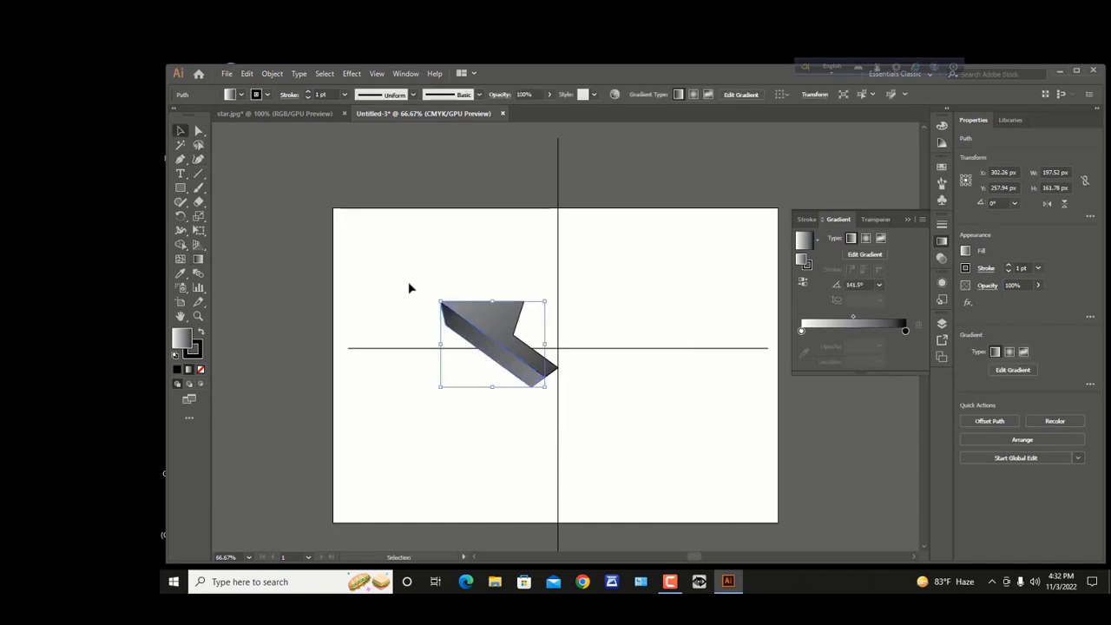
pyautogui.moveTo(408, 287); pyautogui.dragTo(482, 339)
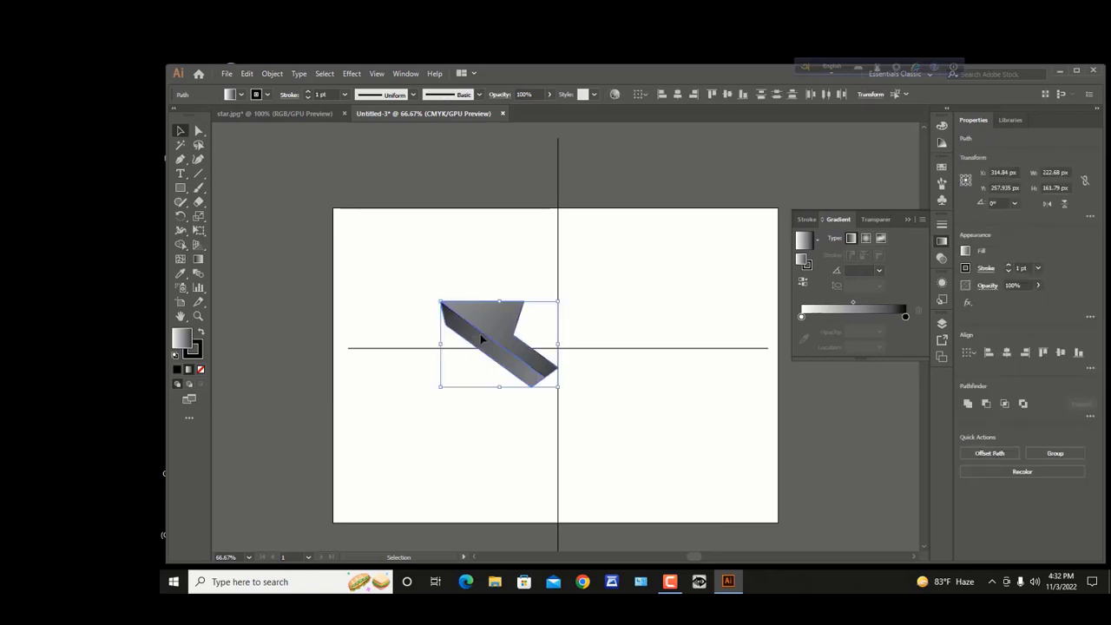
pyautogui.click(966, 269)
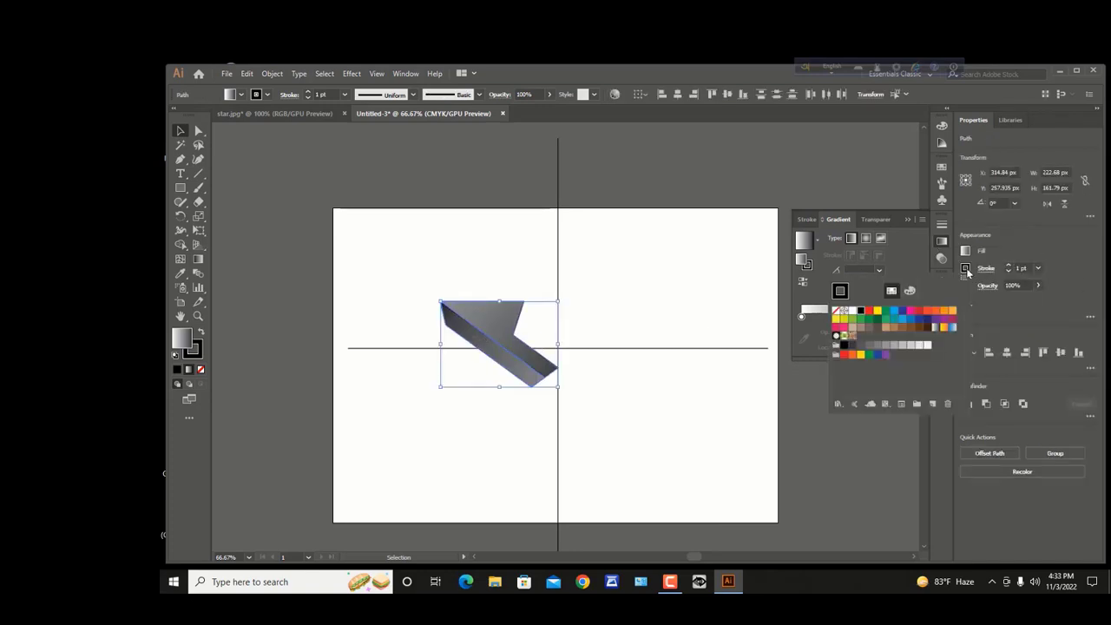
pyautogui.click(837, 310)
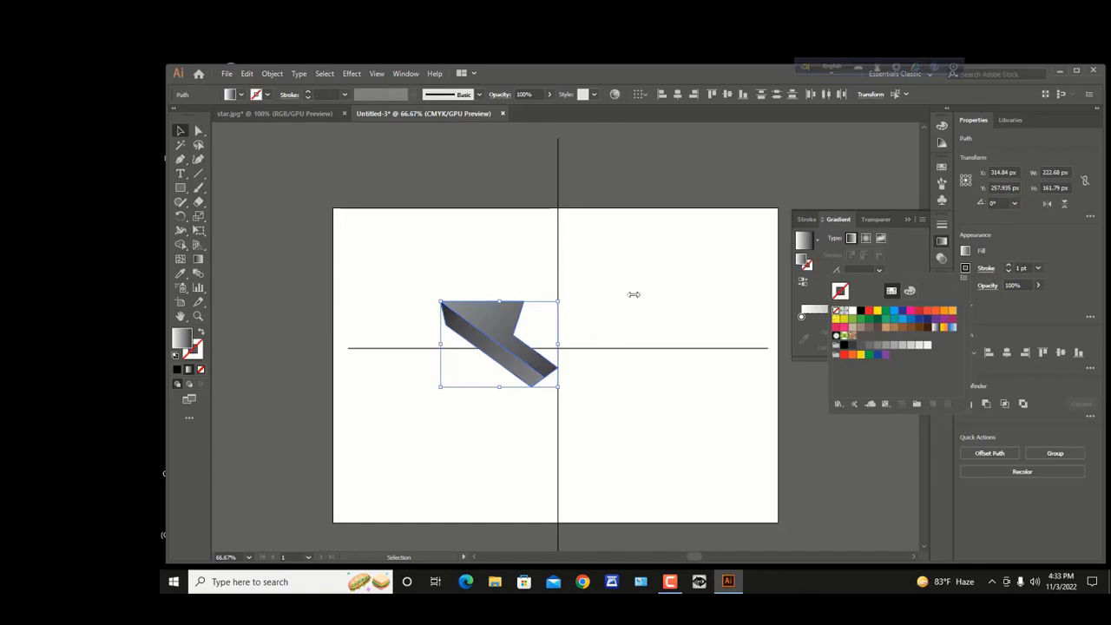
pyautogui.rightClick(492, 317)
pyautogui.click(528, 387)
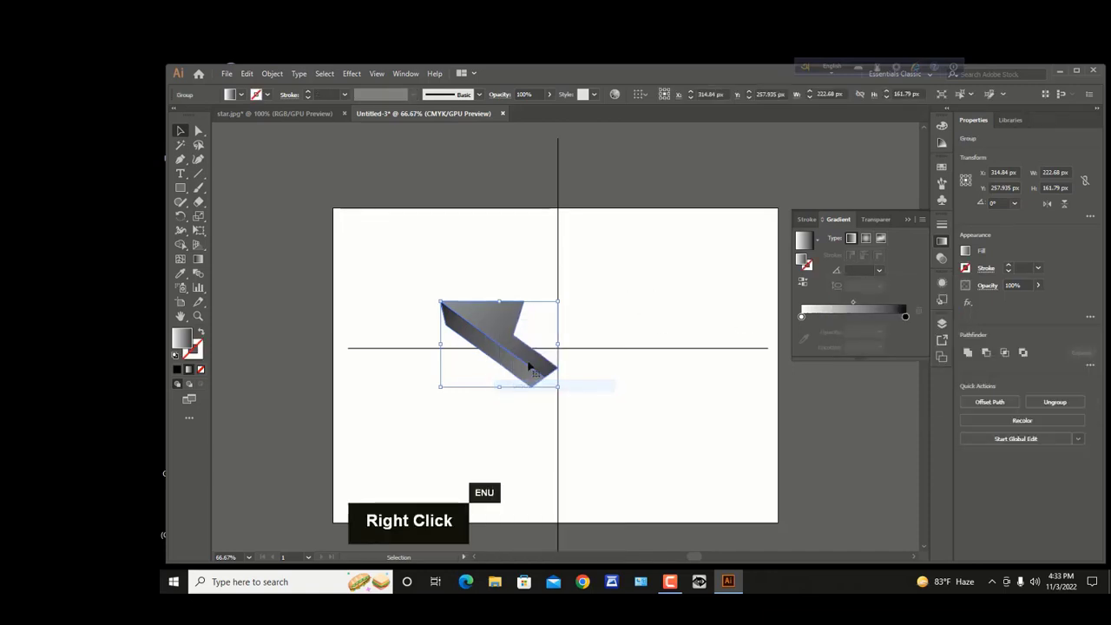
pyautogui.click(424, 271)
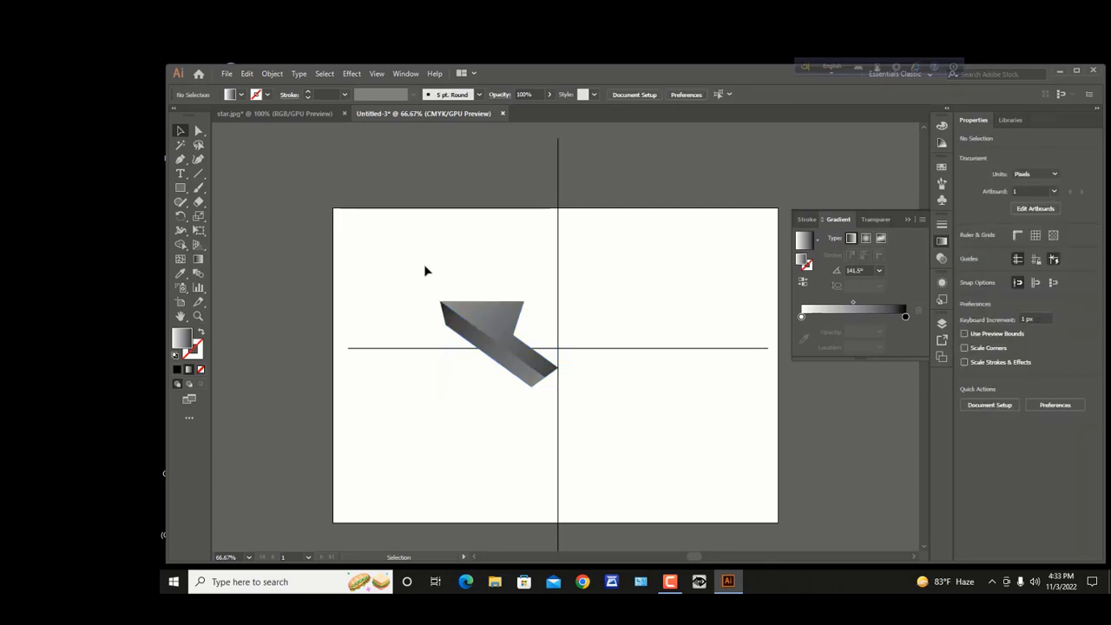
# Make a copy of the grouped gradient arm rotated 72° about the intersection of the two centre lines
pyautogui.click(482, 320)
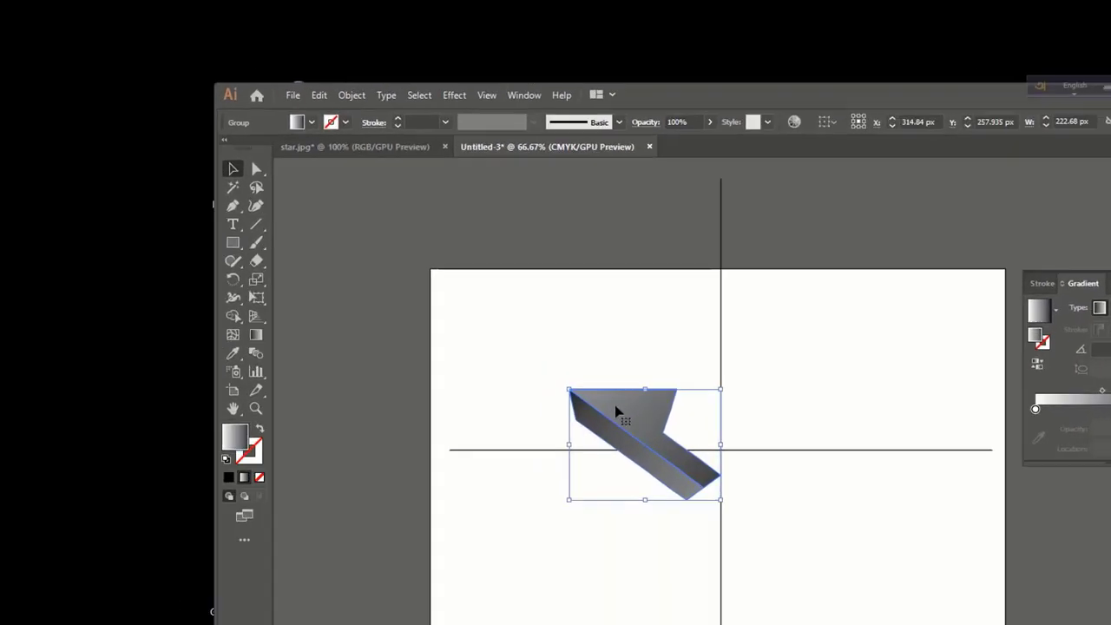
pyautogui.moveTo(466, 569); pyautogui.dragTo(575, 563)
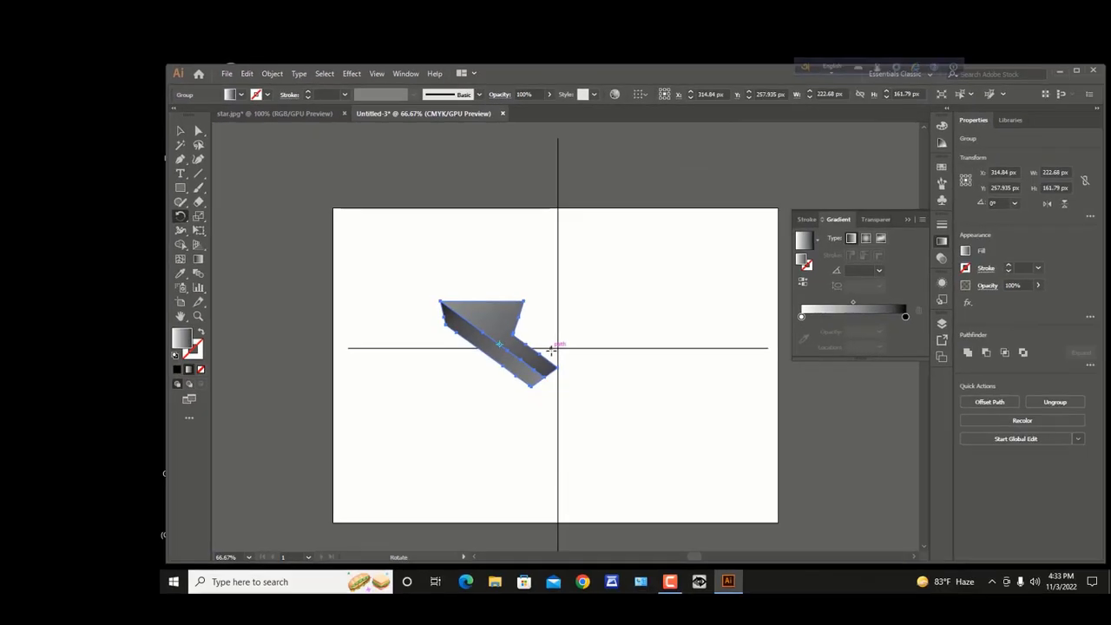
pyautogui.scroll(3, 556, 350)
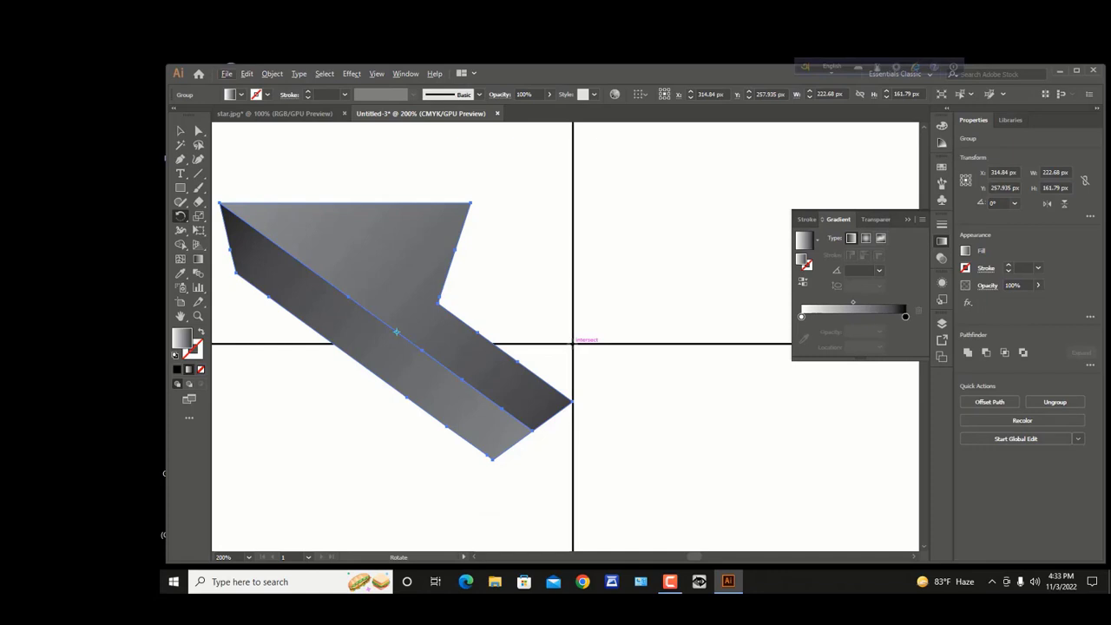
pyautogui.keyDown('alt'); pyautogui.click(573, 344); pyautogui.keyUp('alt')
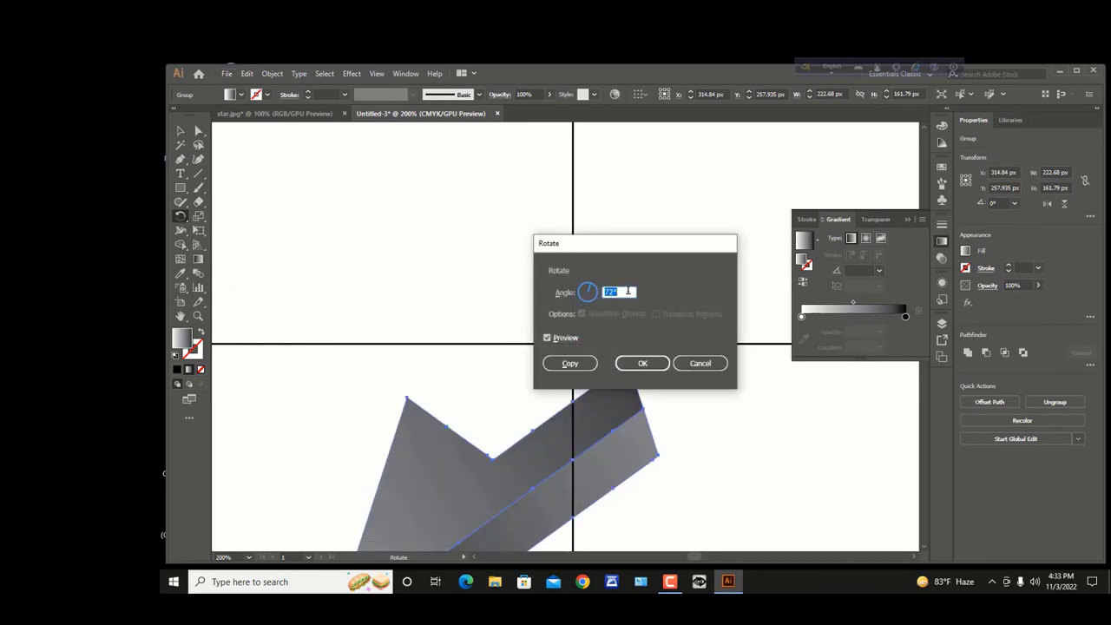
pyautogui.click(571, 363)
pyautogui.keyDown('alt'); pyautogui.scroll(-1, 619, 284); pyautogui.keyUp('alt')
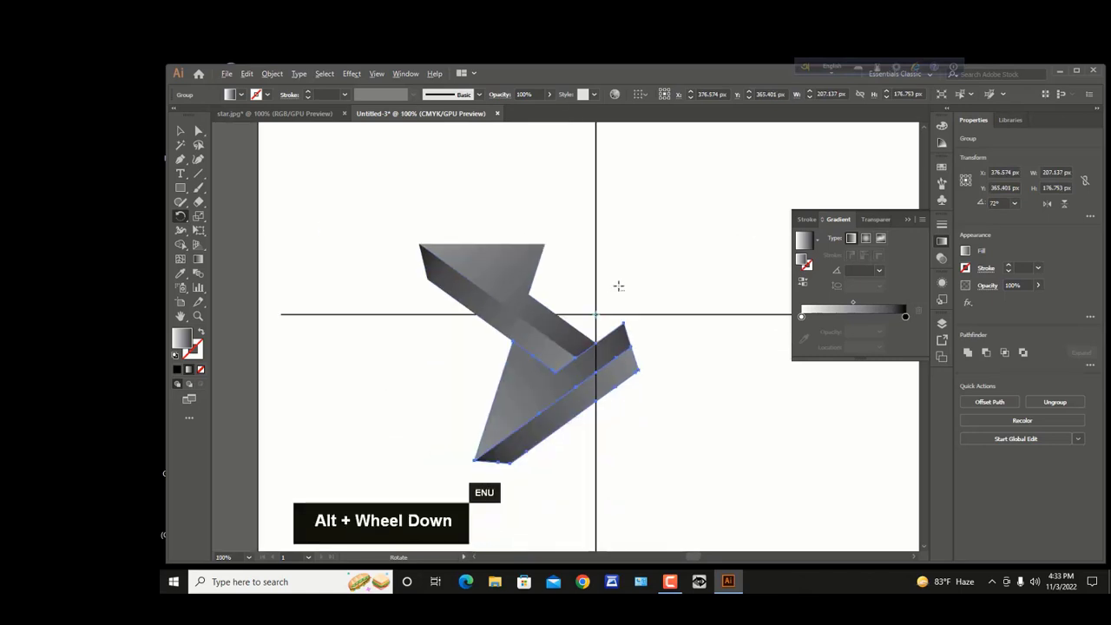
pyautogui.press('alt')
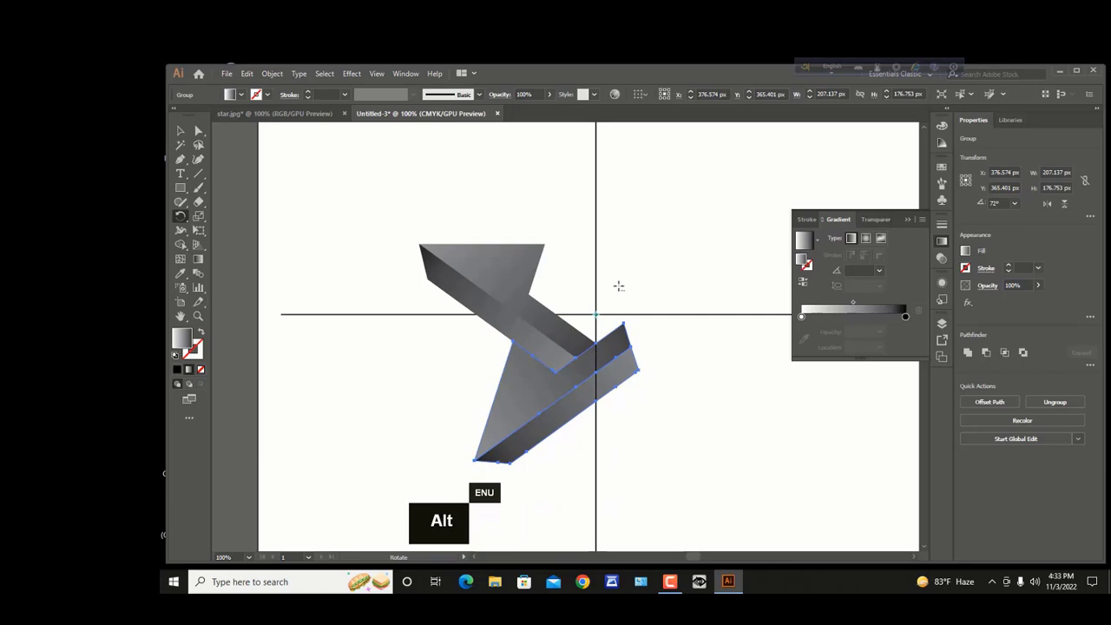
# Repeat the rotated copy of the arm three more times to complete the five-pointed star, and clear the selection
pyautogui.press('ctrl')
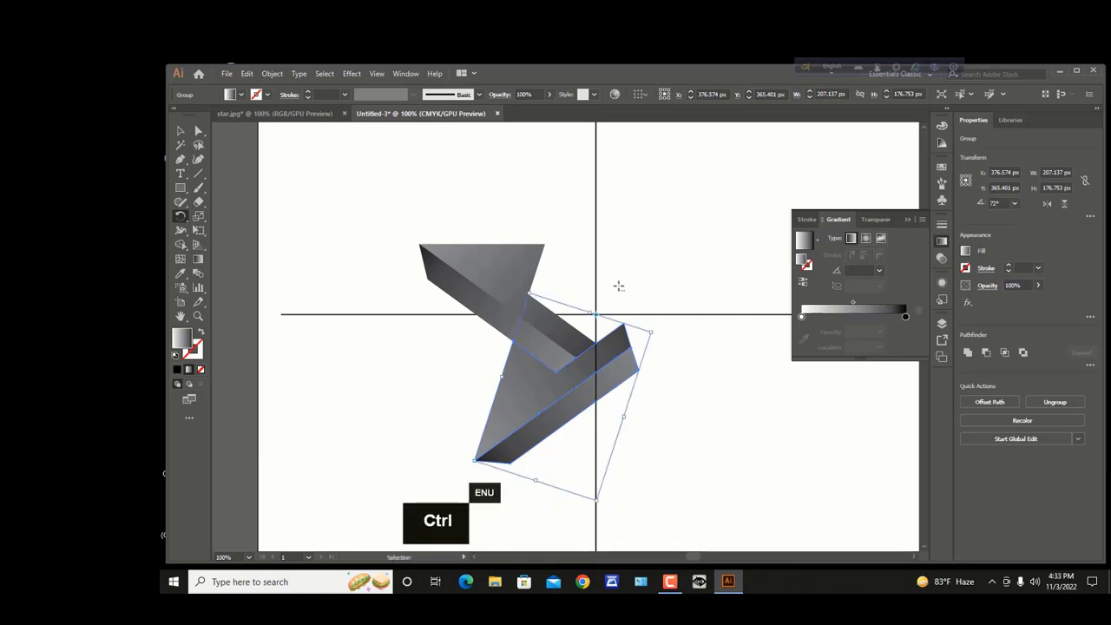
pyautogui.hotkey('ctrl', 'd')
pyautogui.hotkey('ctrl', 'd')
pyautogui.hotkey('ctrl', 'd')
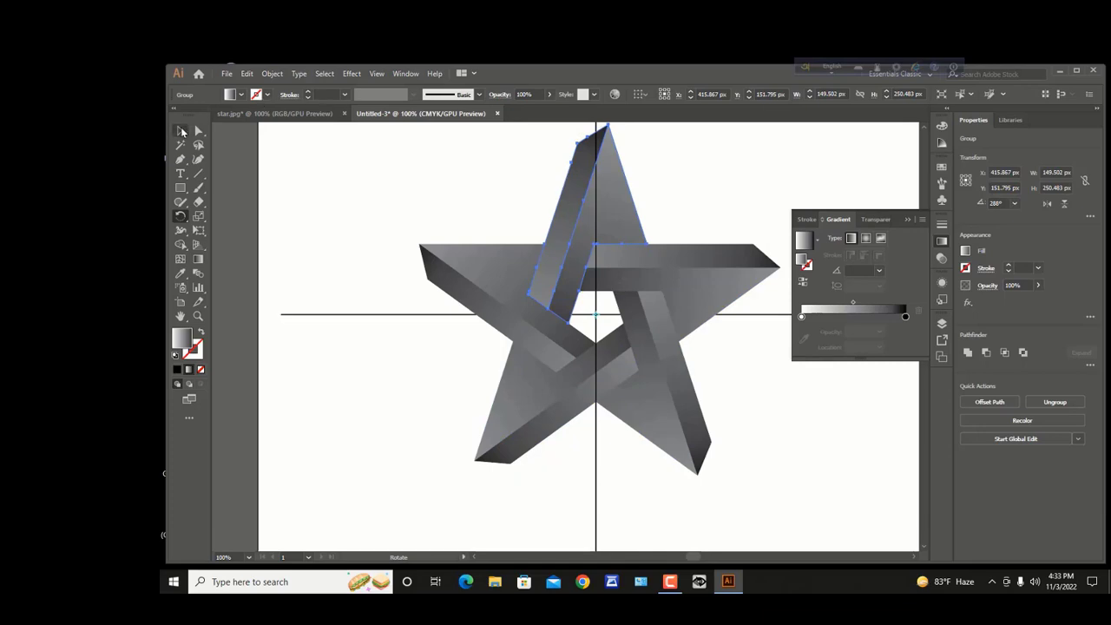
pyautogui.click(181, 130)
pyautogui.click(338, 233)
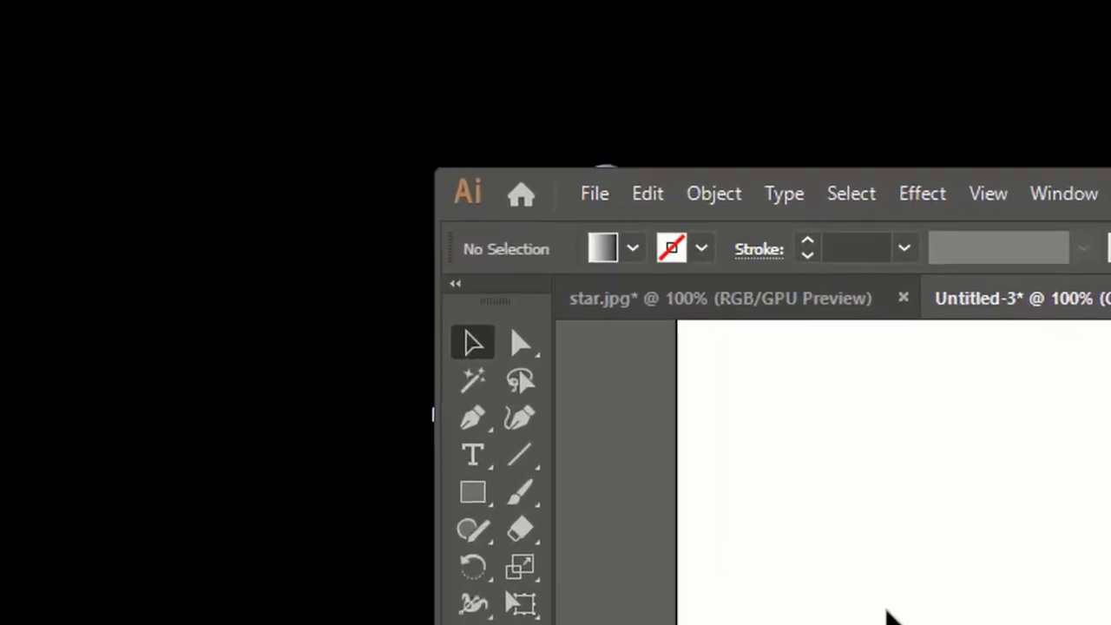
# Draw a straight Pen path, spanning about 198 by 144 px, from the upper-left arm's tip along the seam between its two gradient pieces
pyautogui.moveTo(475, 418); pyautogui.dragTo(595, 419)
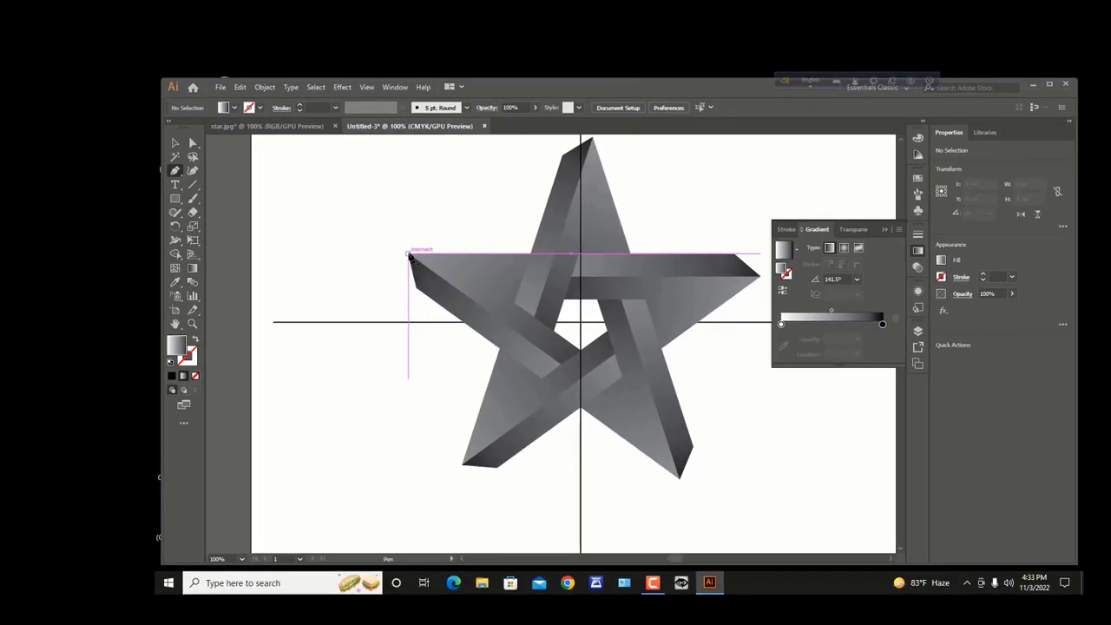
pyautogui.click(1060, 619)
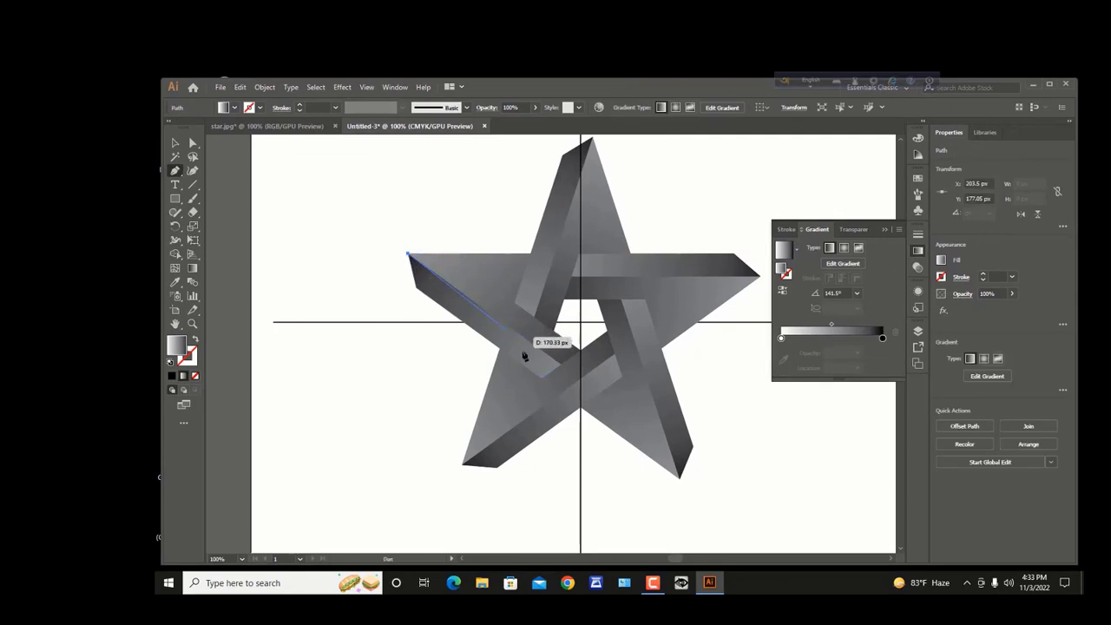
pyautogui.click(561, 369)
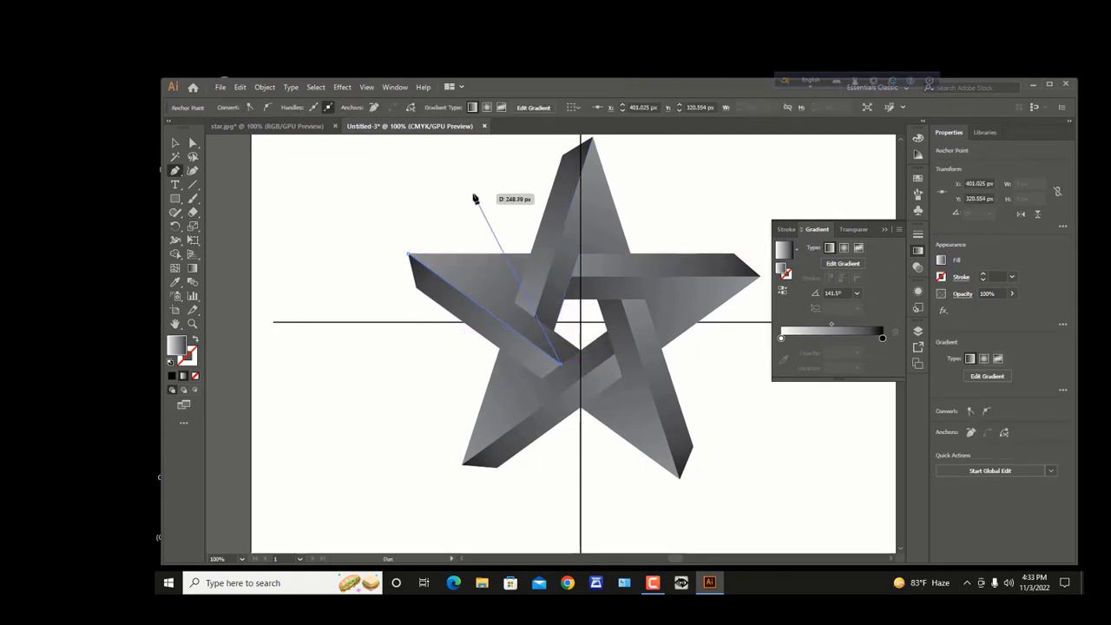
pyautogui.press('Escape')
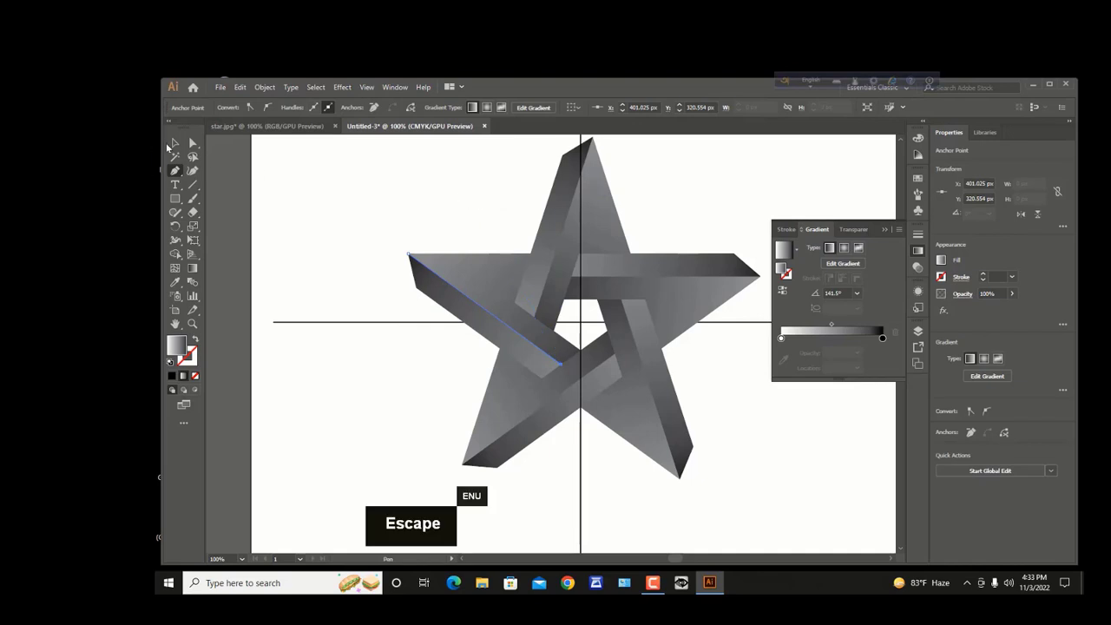
pyautogui.click(175, 142)
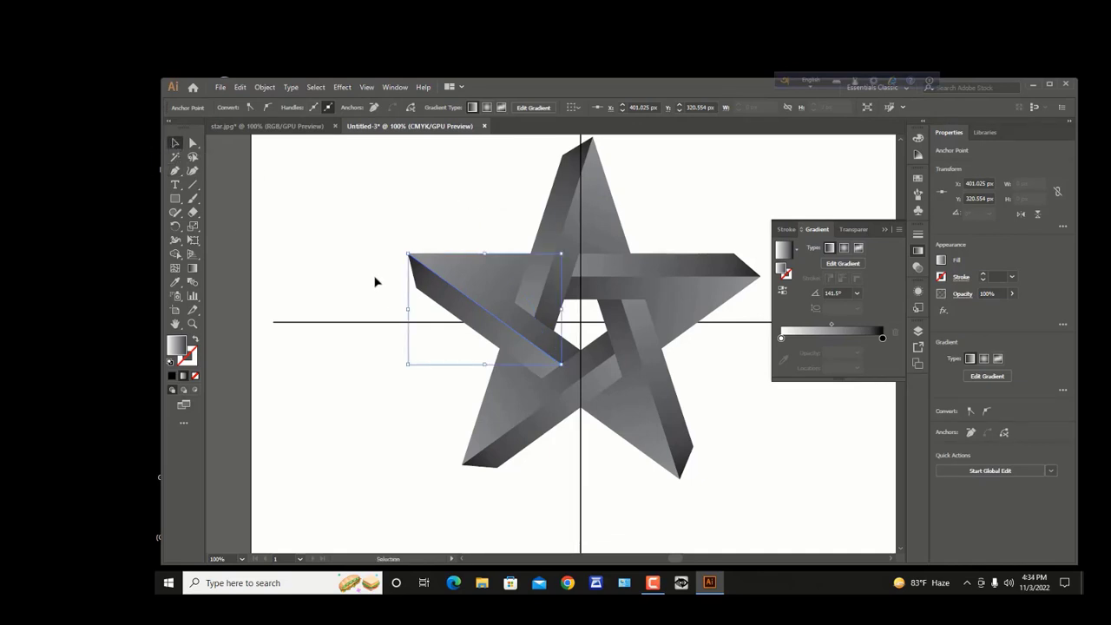
# Set the seam line's fill to none and give it a white 2 pt stroke
pyautogui.click(942, 259)
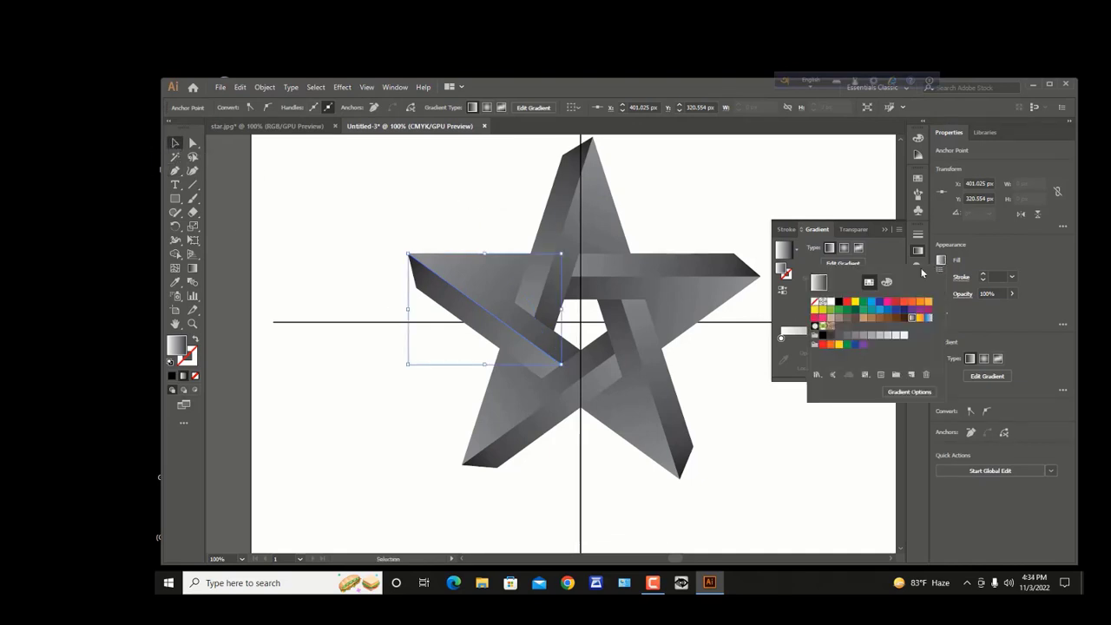
pyautogui.click(816, 301)
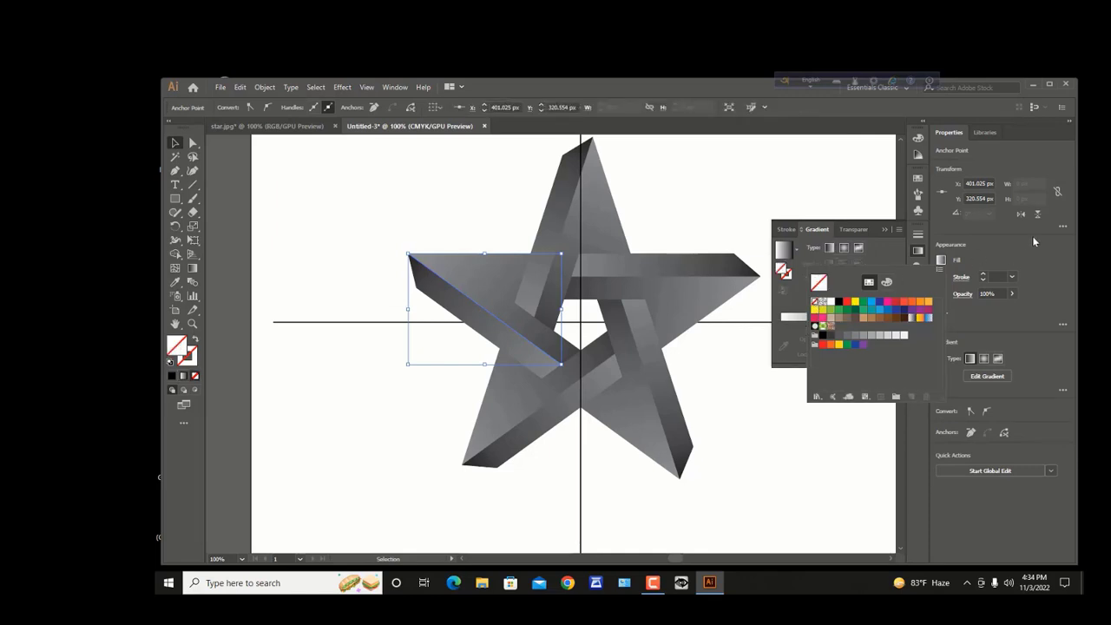
pyautogui.click(942, 277)
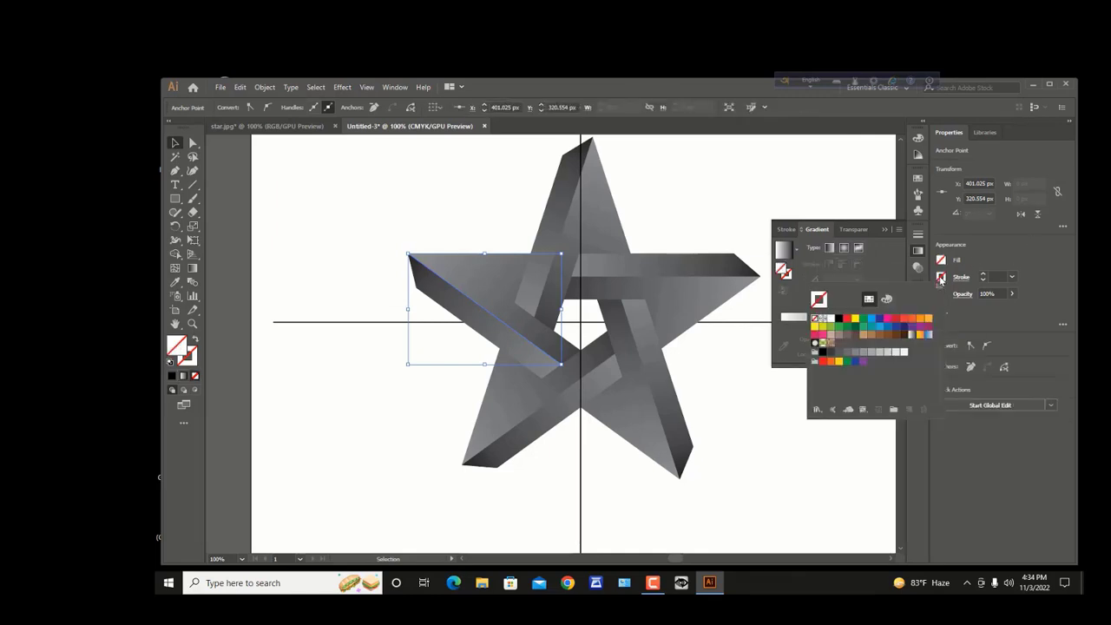
pyautogui.click(829, 319)
pyautogui.click(993, 248)
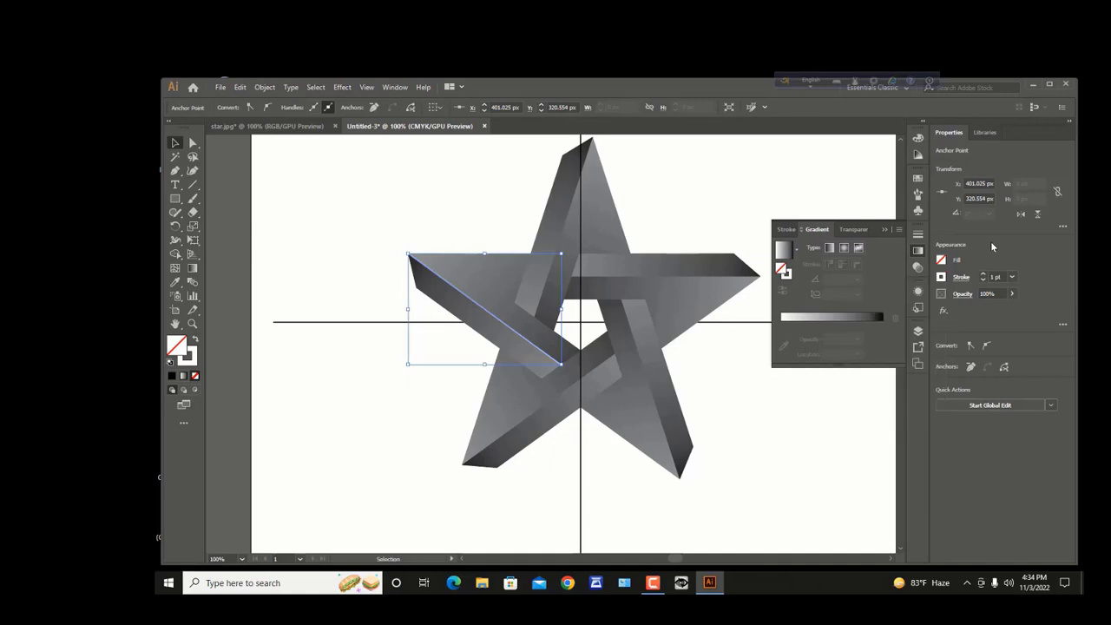
pyautogui.click(982, 275)
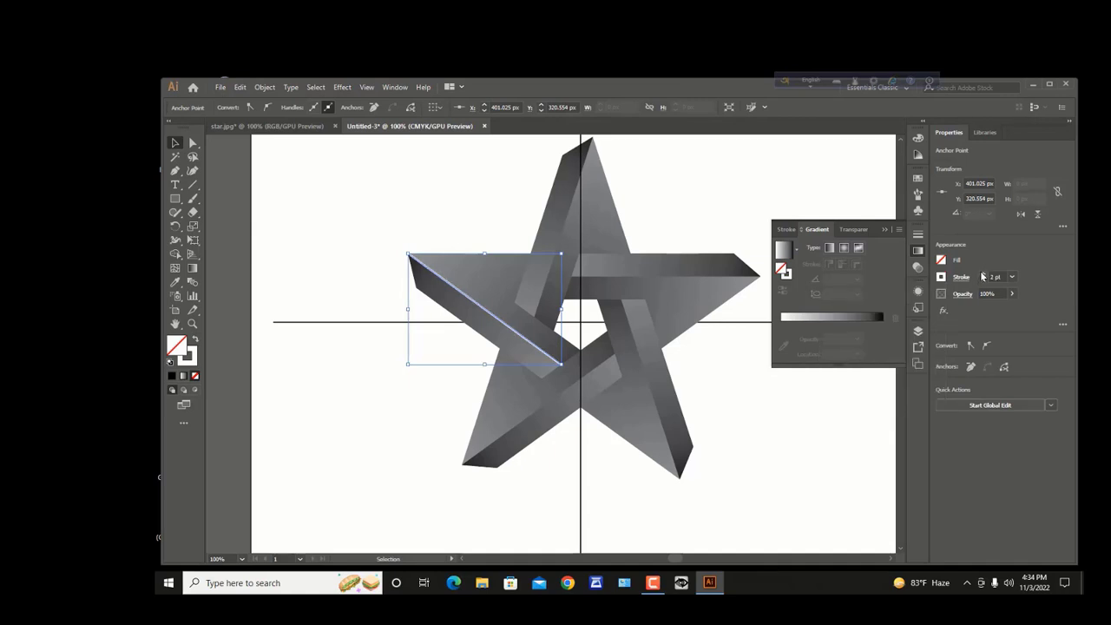
pyautogui.press('v')
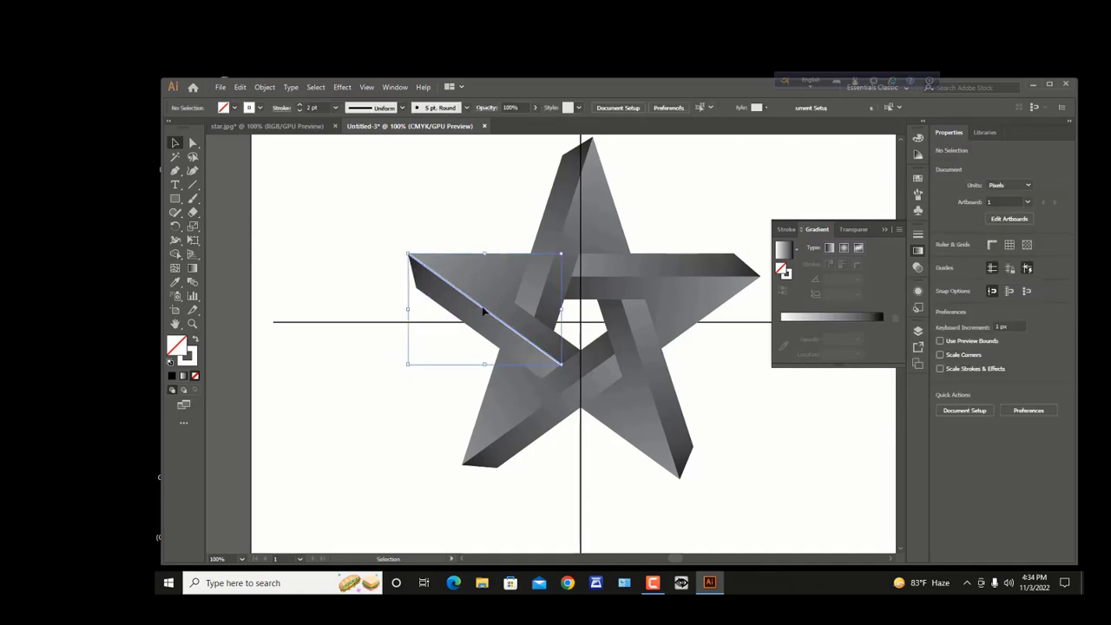
# Apply Width Profile 1 to the white seam line, expand its appearance, and deselect it
pyautogui.click(391, 108)
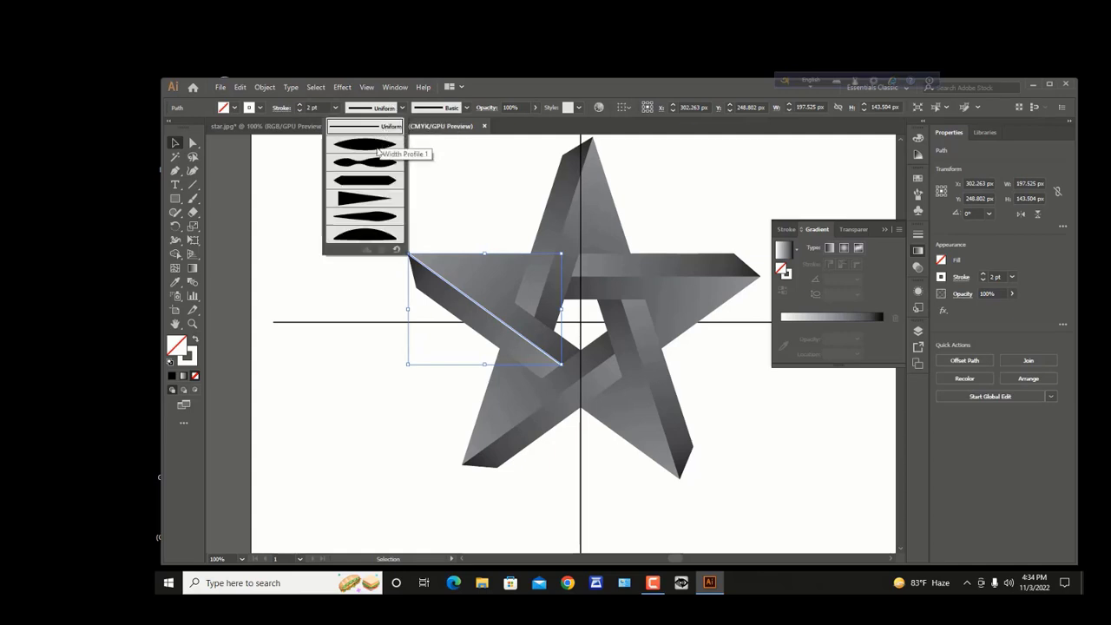
pyautogui.click(378, 149)
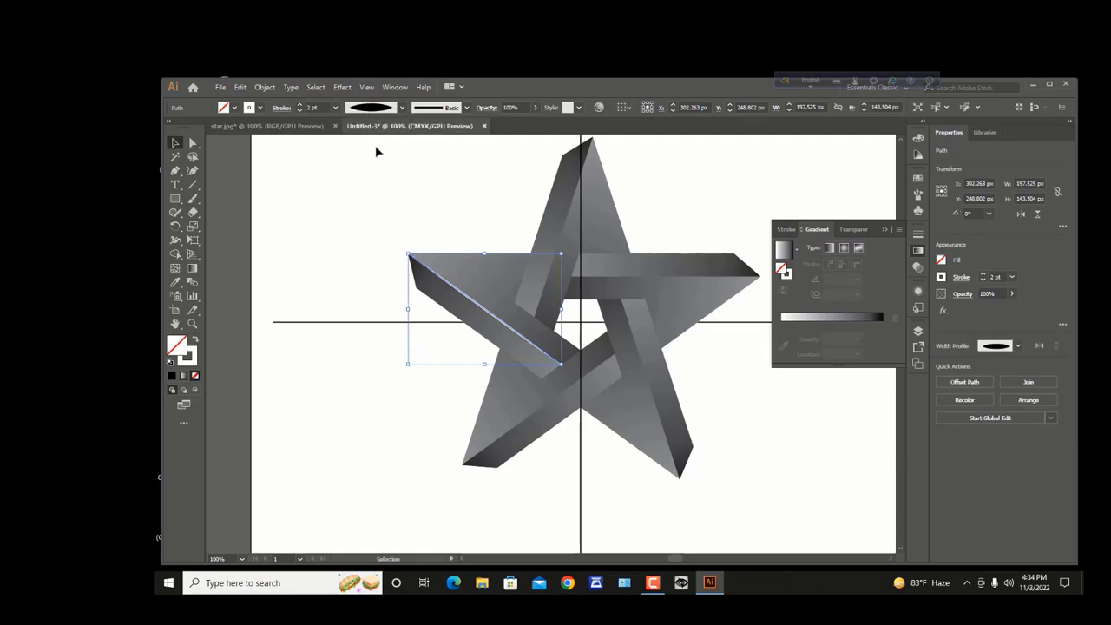
pyautogui.click(265, 87)
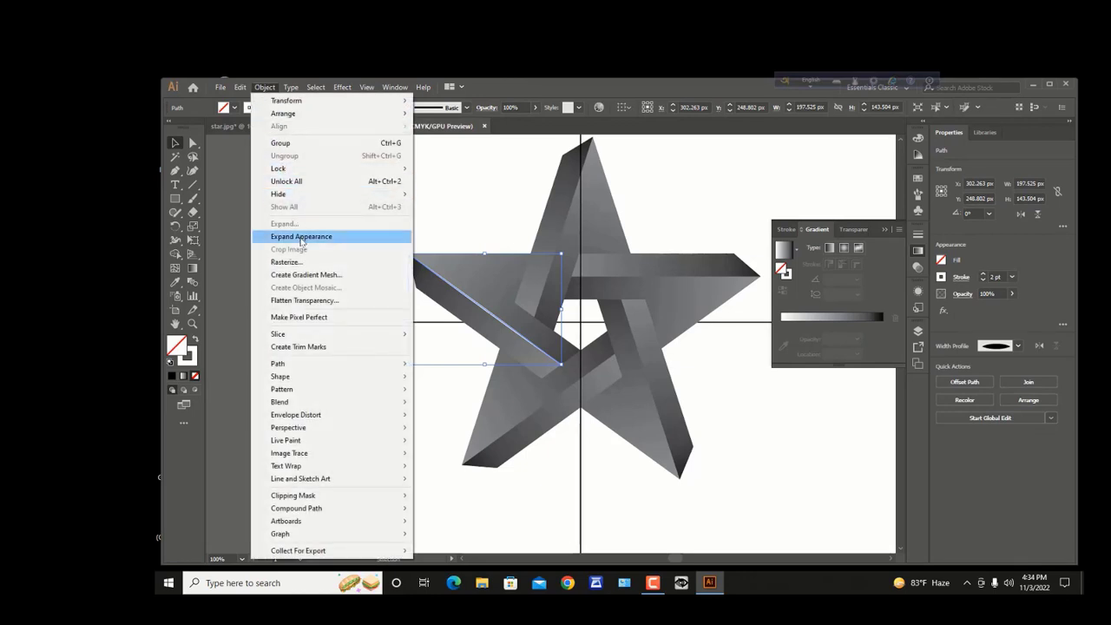
pyautogui.click(301, 239)
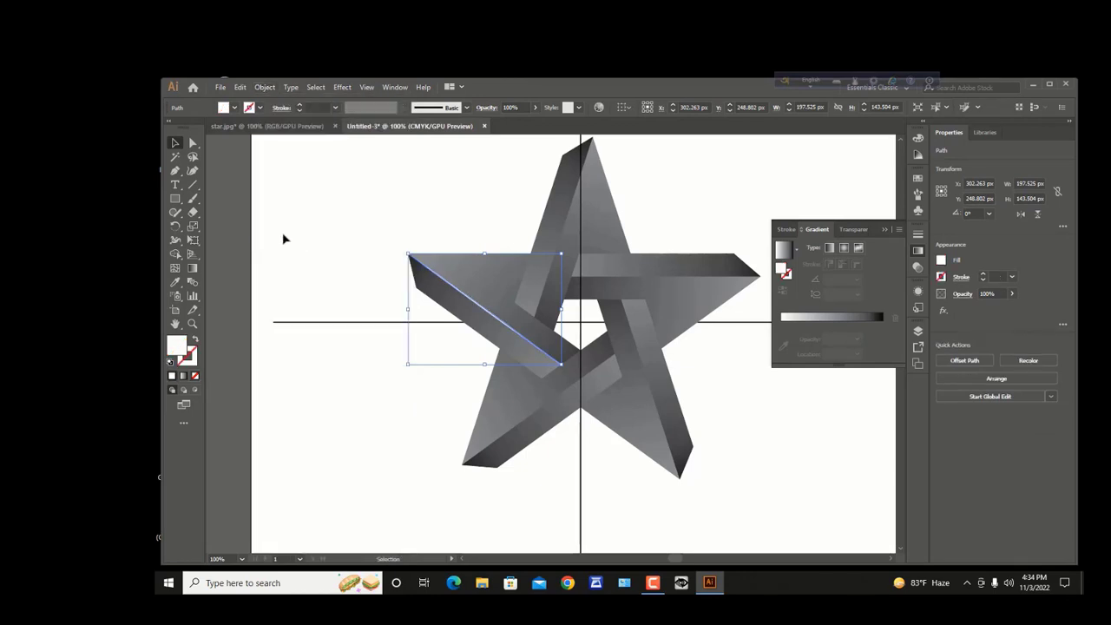
pyautogui.click(269, 199)
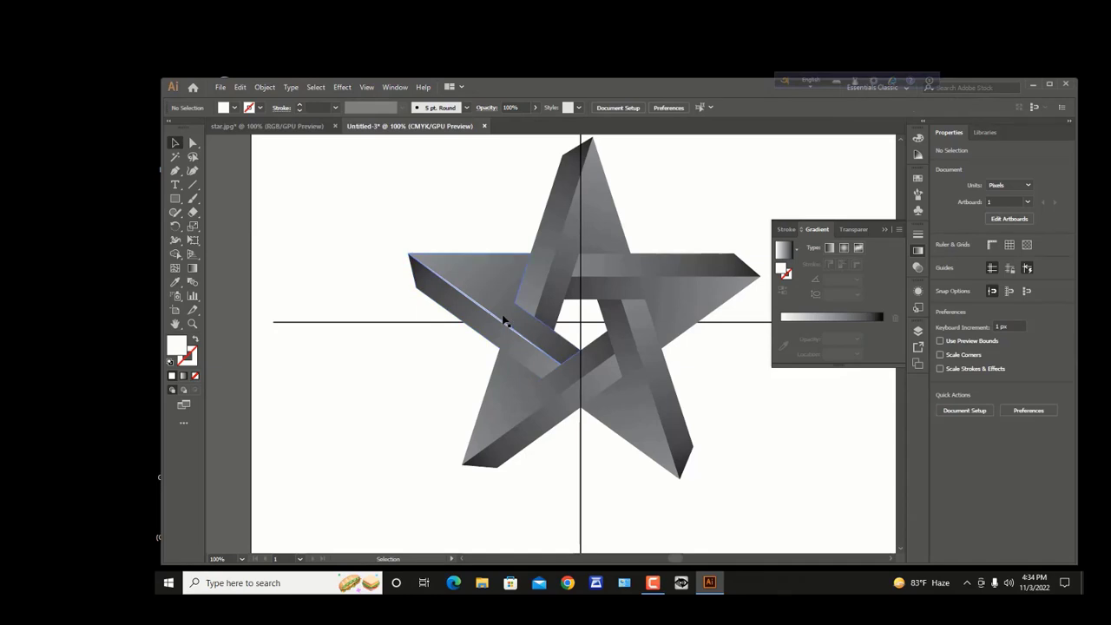
# Make a copy of the white highlight sliver rotated 72° about the intersection of the two centre lines
pyautogui.click(501, 326)
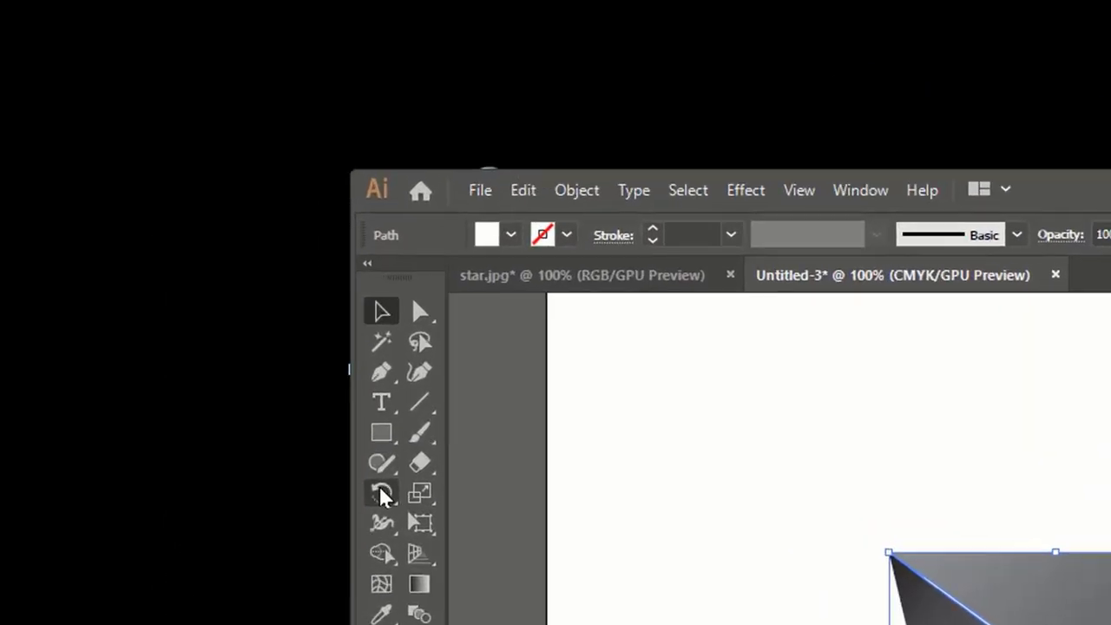
pyautogui.moveTo(383, 494); pyautogui.dragTo(469, 493)
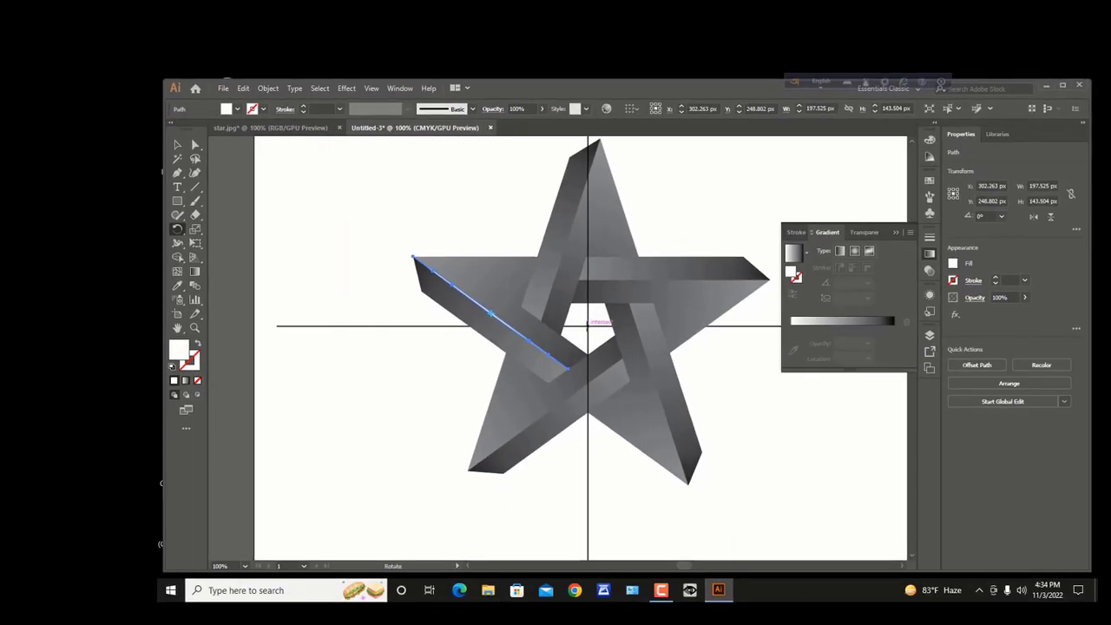
pyautogui.keyDown('alt'); pyautogui.scroll(5, 588, 327); pyautogui.keyUp('alt')
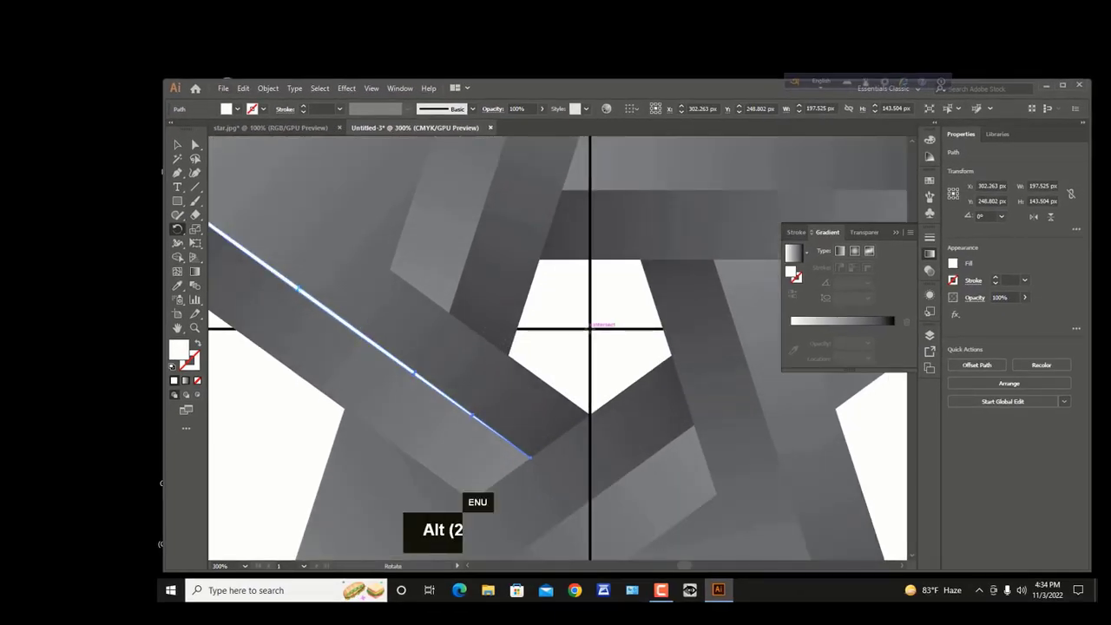
pyautogui.keyDown('alt'); pyautogui.click(590, 327); pyautogui.keyUp('alt')
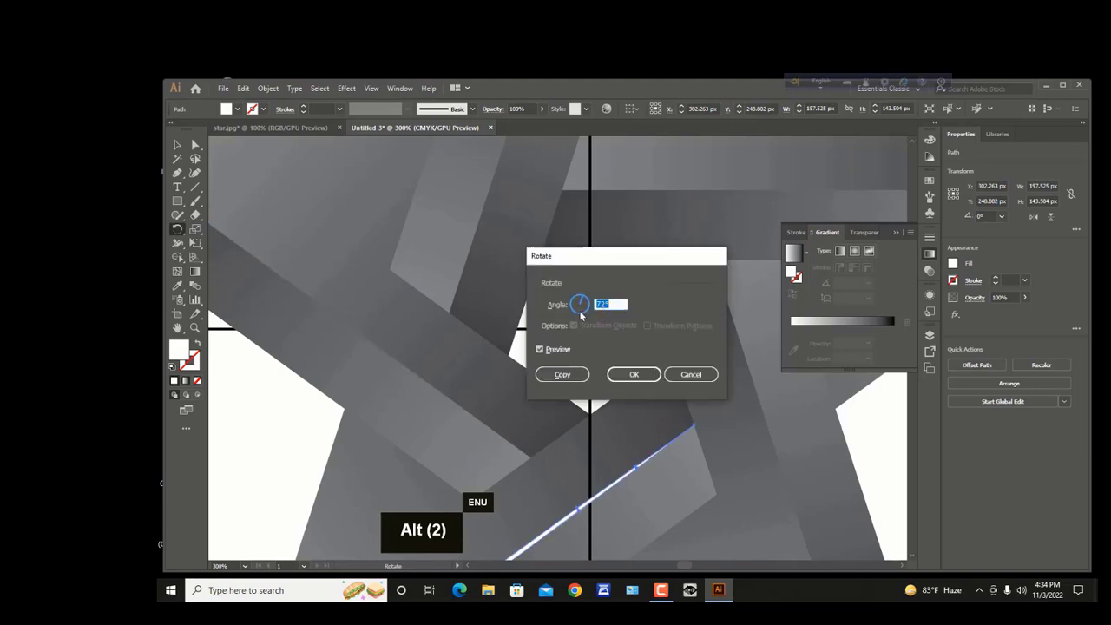
pyautogui.click(566, 375)
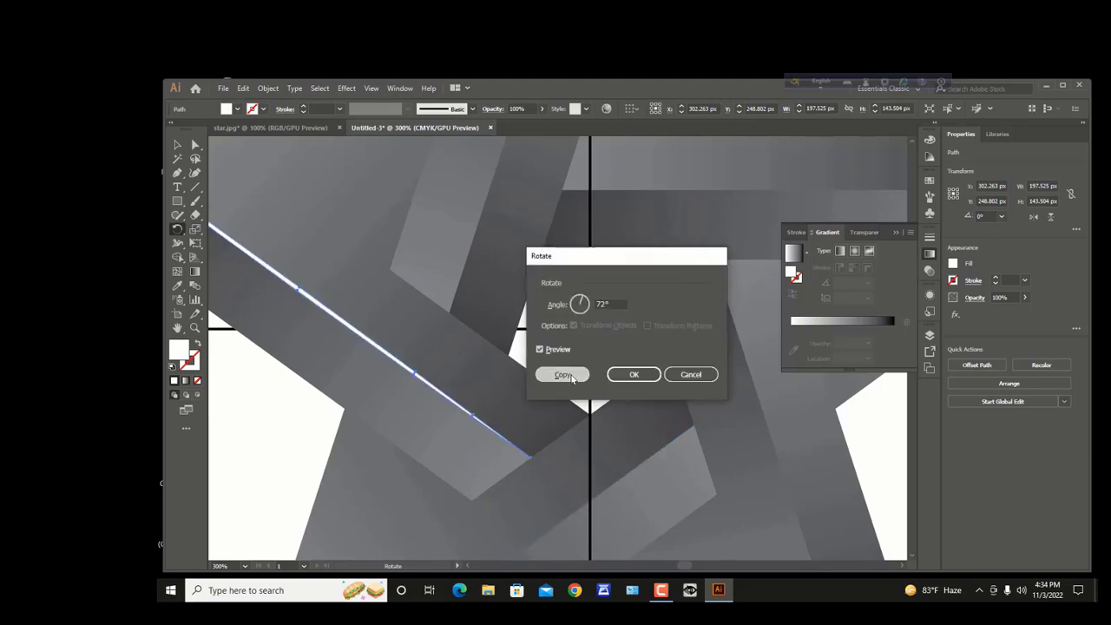
pyautogui.keyDown('alt'); pyautogui.scroll(-1, 573, 362); pyautogui.keyUp('alt')
pyautogui.keyDown('alt'); pyautogui.scroll(-1, 574, 363); pyautogui.keyUp('alt')
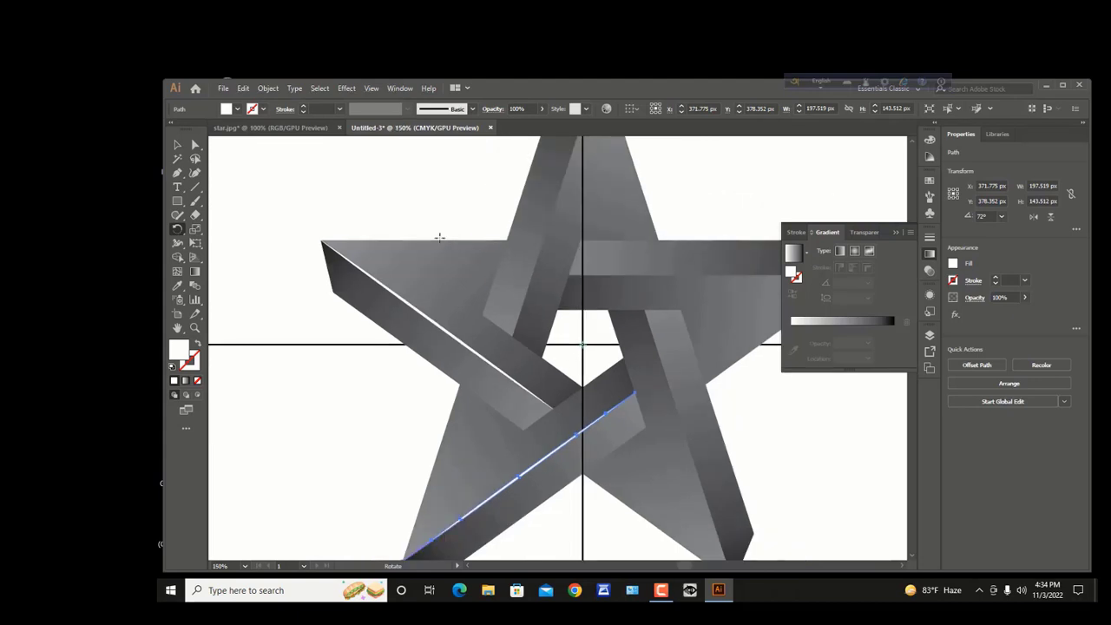
# Repeat the rotated highlight copy three more times so every arm has one, and clear the selection
pyautogui.hotkey('ctrl', 'd')
pyautogui.hotkey('ctrl', 'd')
pyautogui.hotkey('ctrl', 'd')
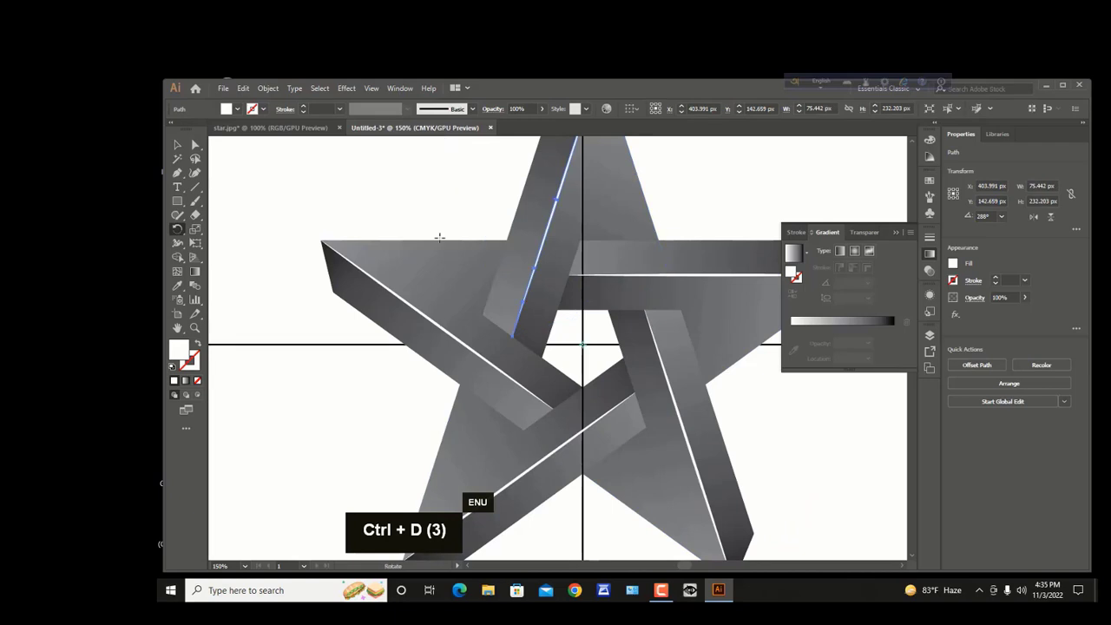
pyautogui.press('alt')
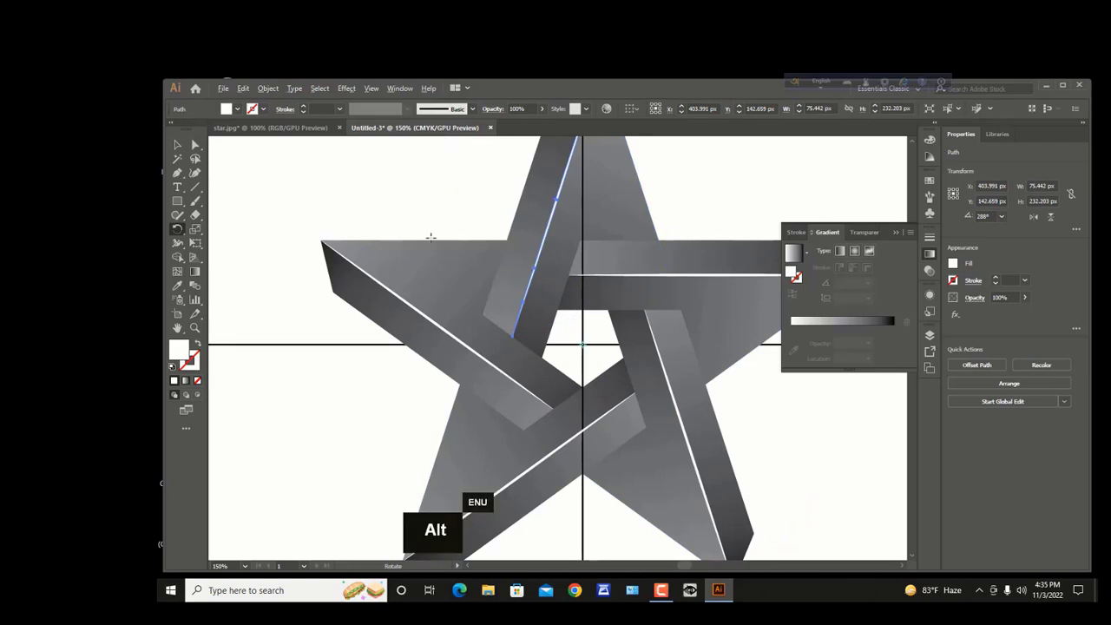
pyautogui.scroll(-1, 430, 236)
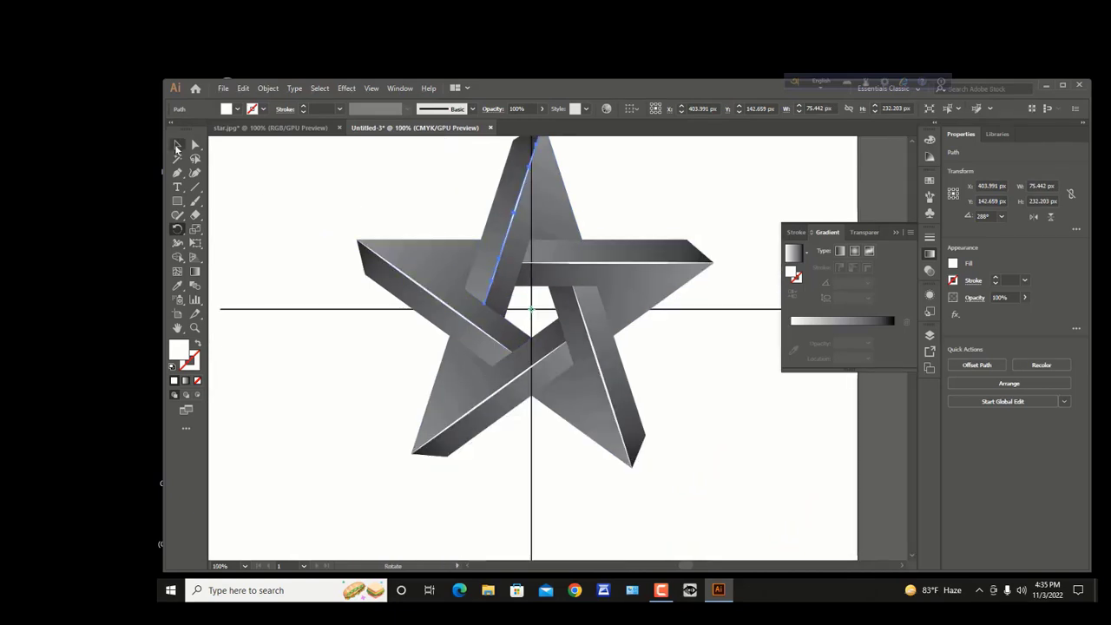
pyautogui.click(177, 145)
pyautogui.moveTo(486, 139); pyautogui.dragTo(271, 234)
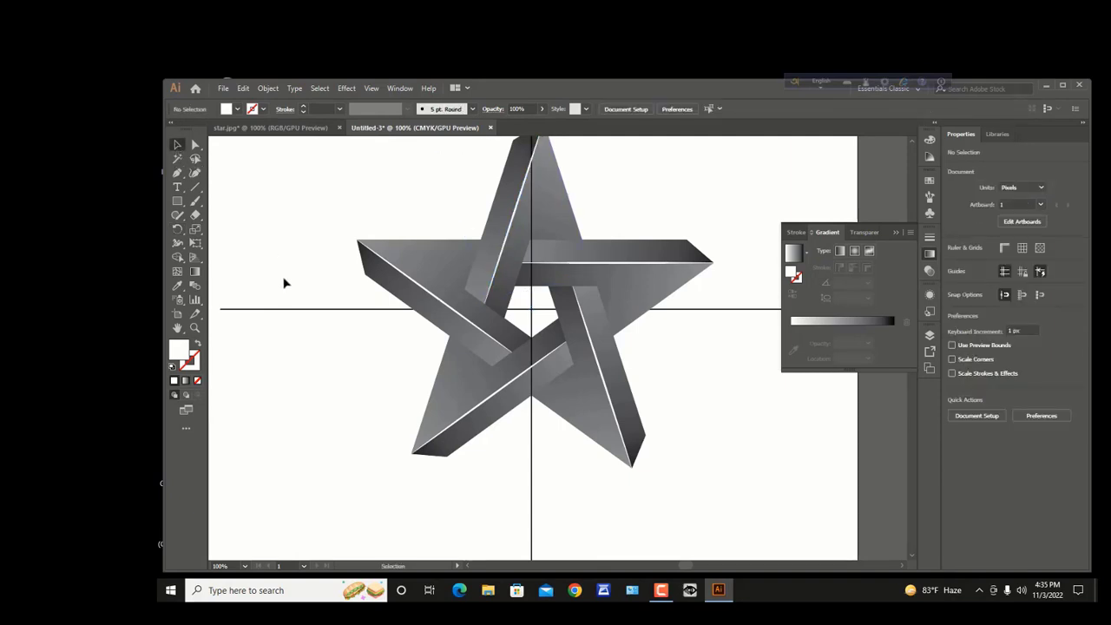
# Unlock the two black centre guide lines crossing behind the star and delete them
pyautogui.press('ctrl')
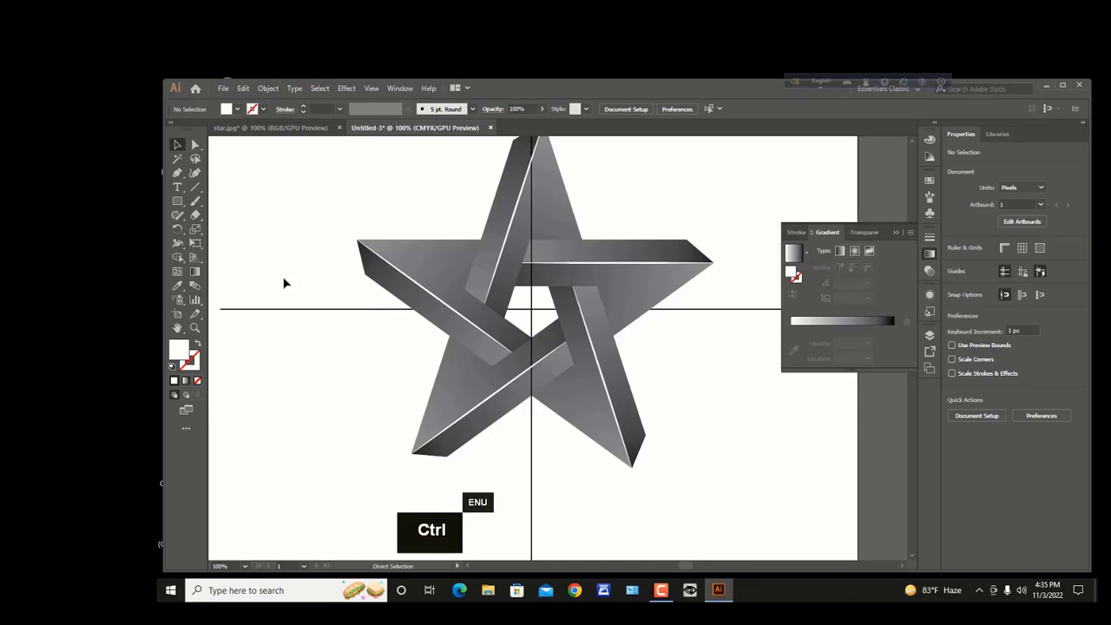
pyautogui.press('alt')
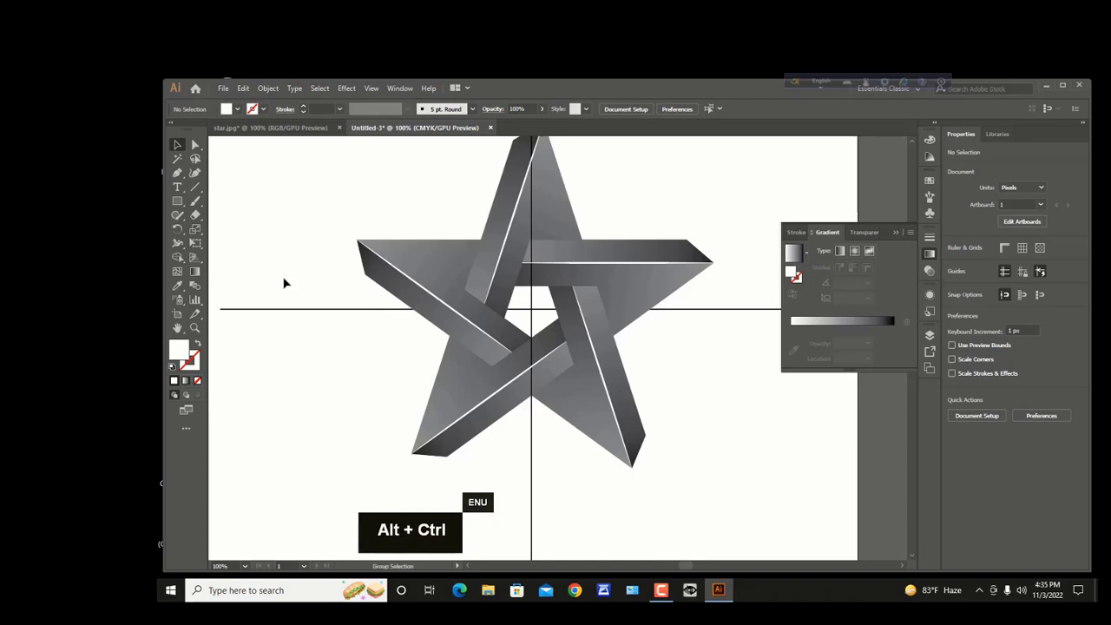
pyautogui.hotkey('ctrl', 'alt', '2')
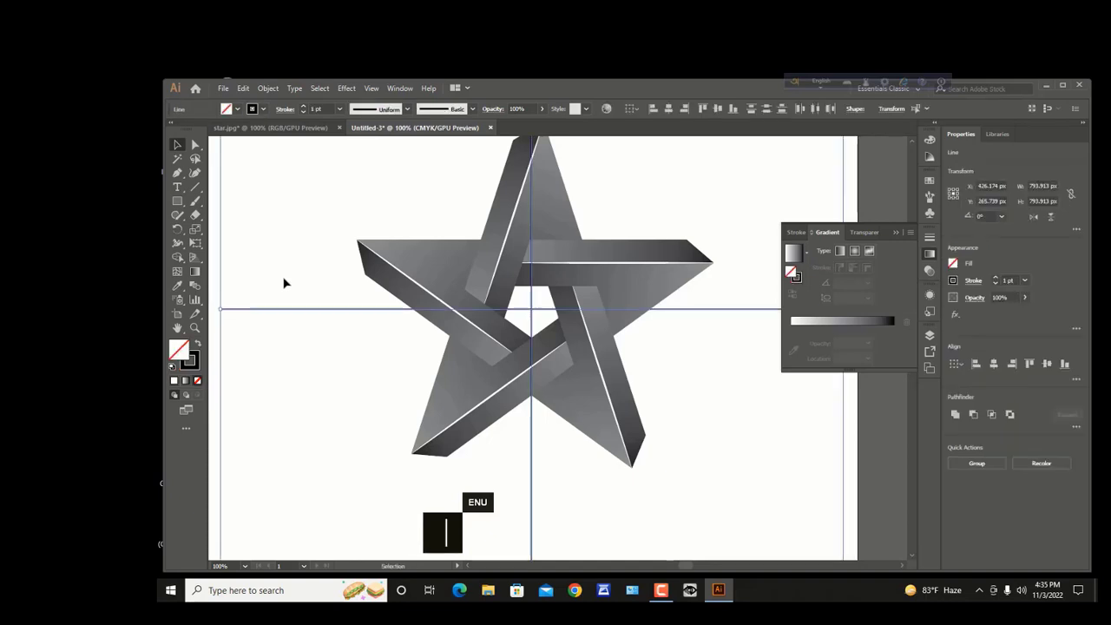
pyautogui.press('Delete')
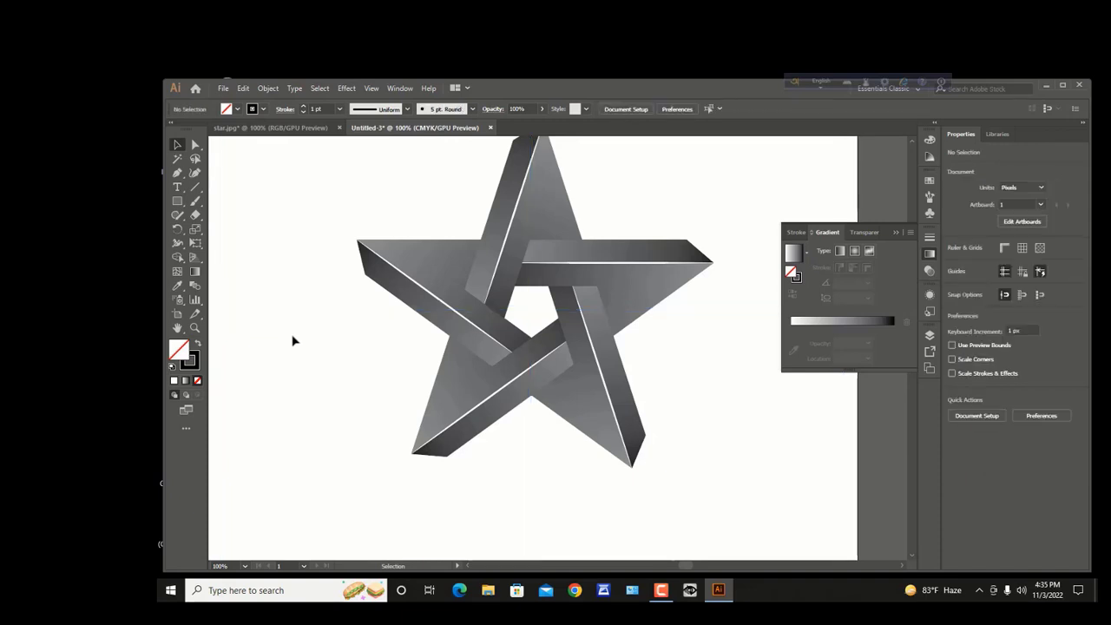
# Group all the star's arms and white highlights into one object, and clear the selection
pyautogui.scroll(1, 293, 341)
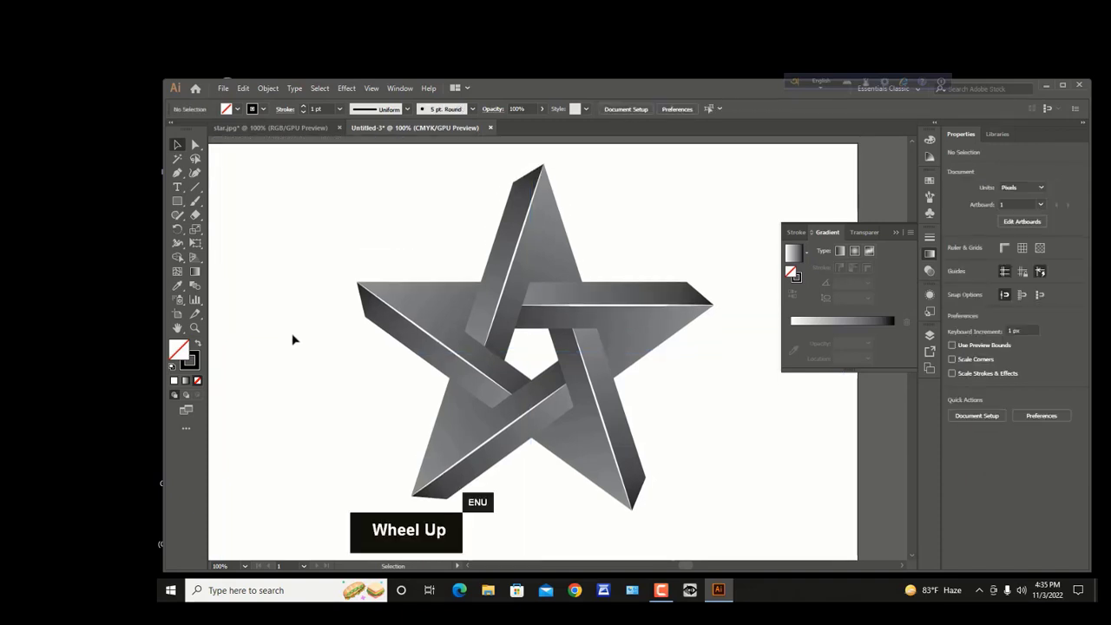
pyautogui.moveTo(278, 214); pyautogui.dragTo(652, 522)
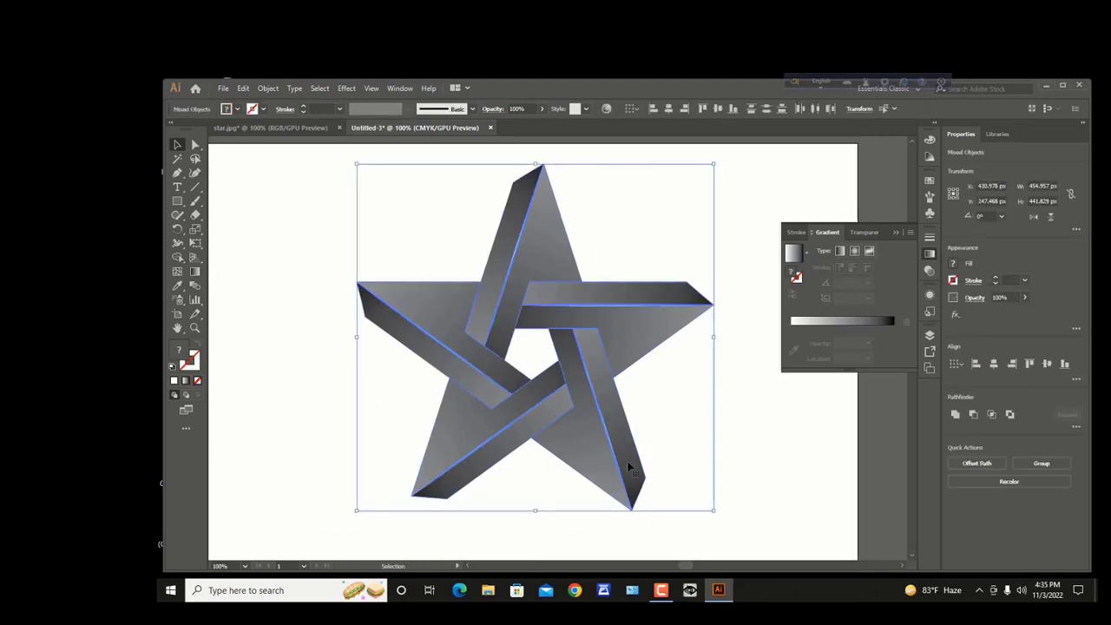
pyautogui.rightClick(587, 409)
pyautogui.click(651, 295)
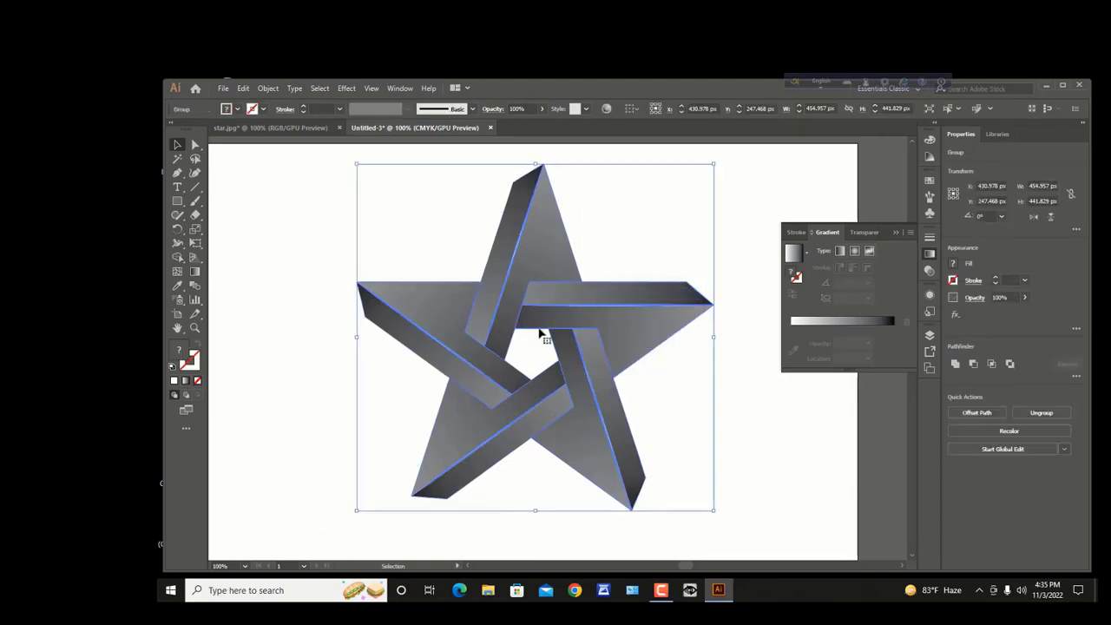
pyautogui.click(294, 276)
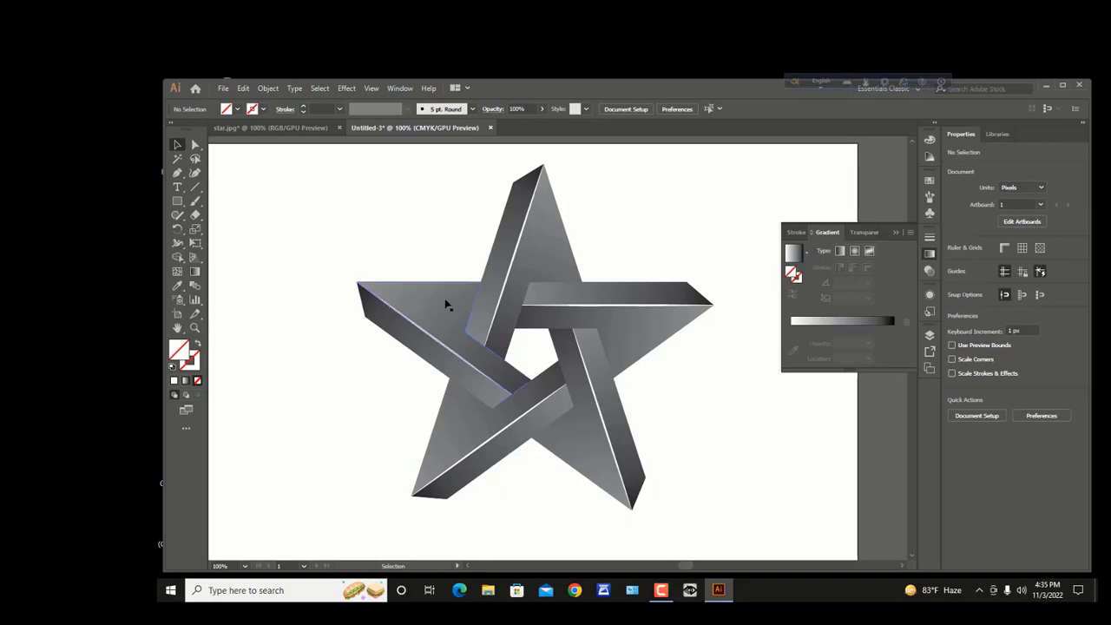